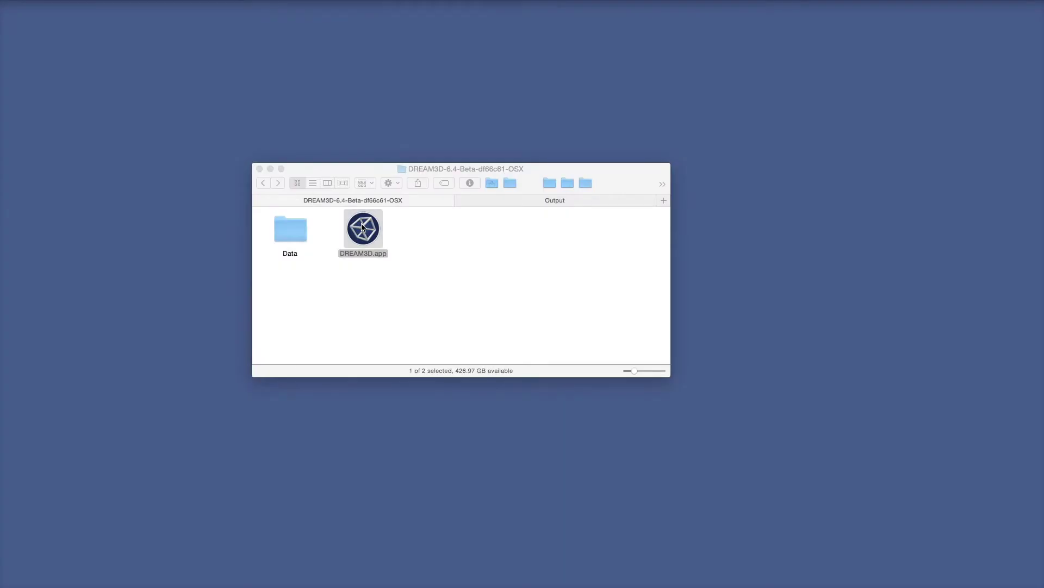
# Step: Launch DREAM3D.app from its folder in the Finder window
pyautogui.doubleClick(363, 227)
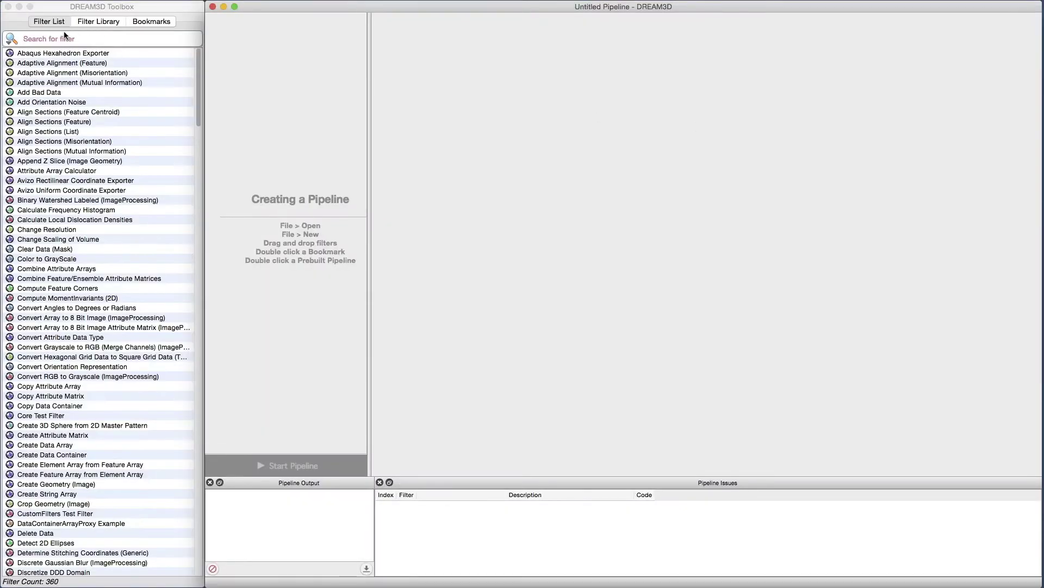
# Step: Search the filter list for 'Stats' and add StatsGenerator to the new pipeline
pyautogui.click(65, 38)
pyautogui.write('Stats')
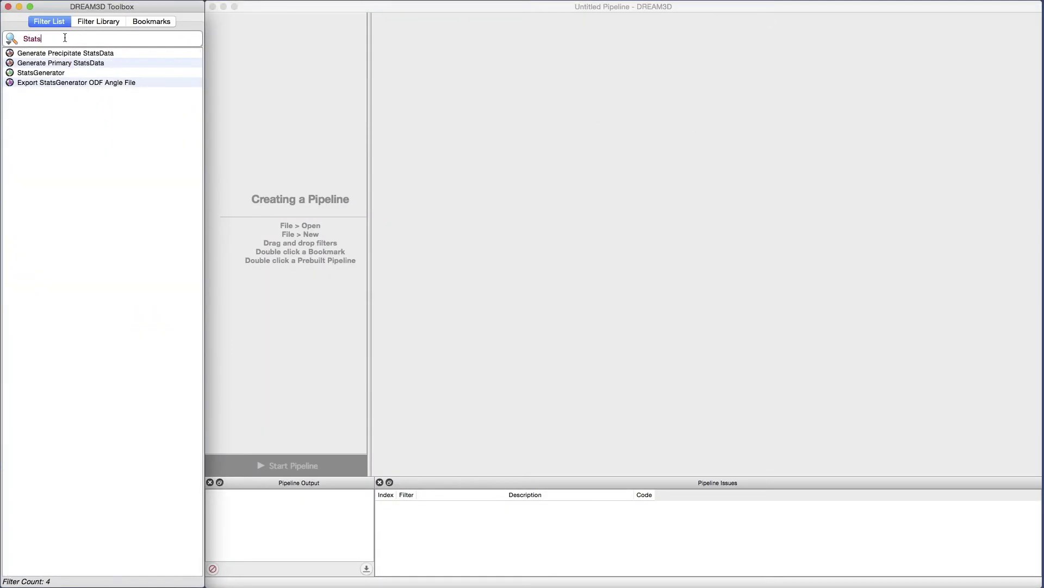
pyautogui.doubleClick(105, 75)
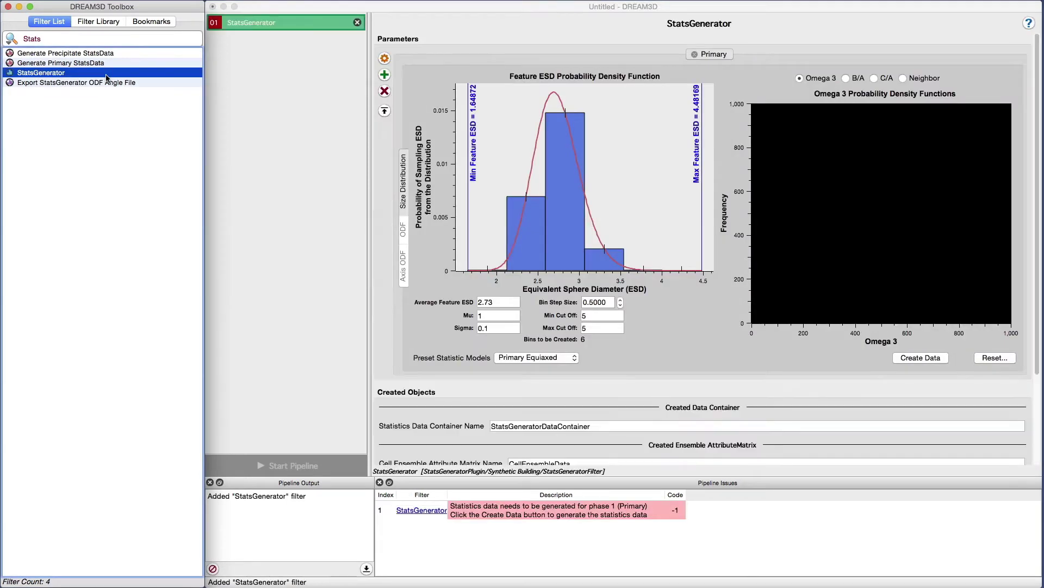
pyautogui.click(283, 10)
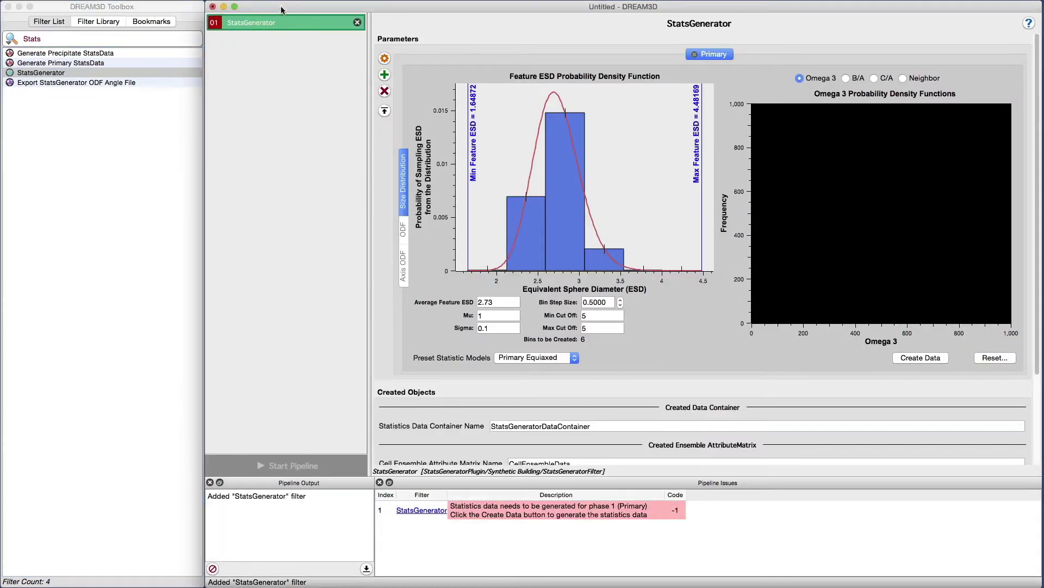
# Step: Try Average Feature ESD values 50, 200 and 5, finally settling on 100
pyautogui.doubleClick(494, 303)
pyautogui.write('100')
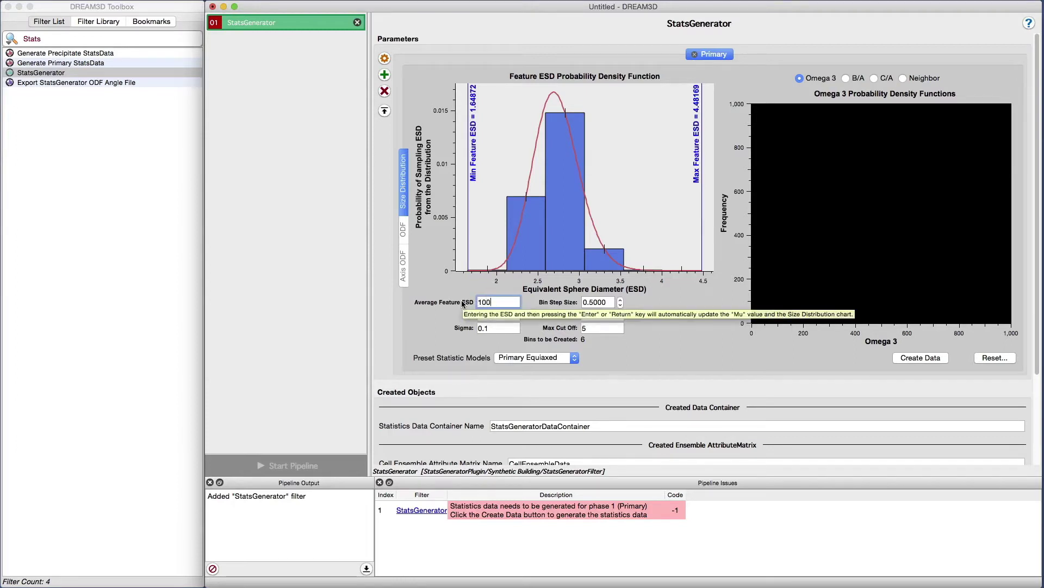
pyautogui.press('Tab')
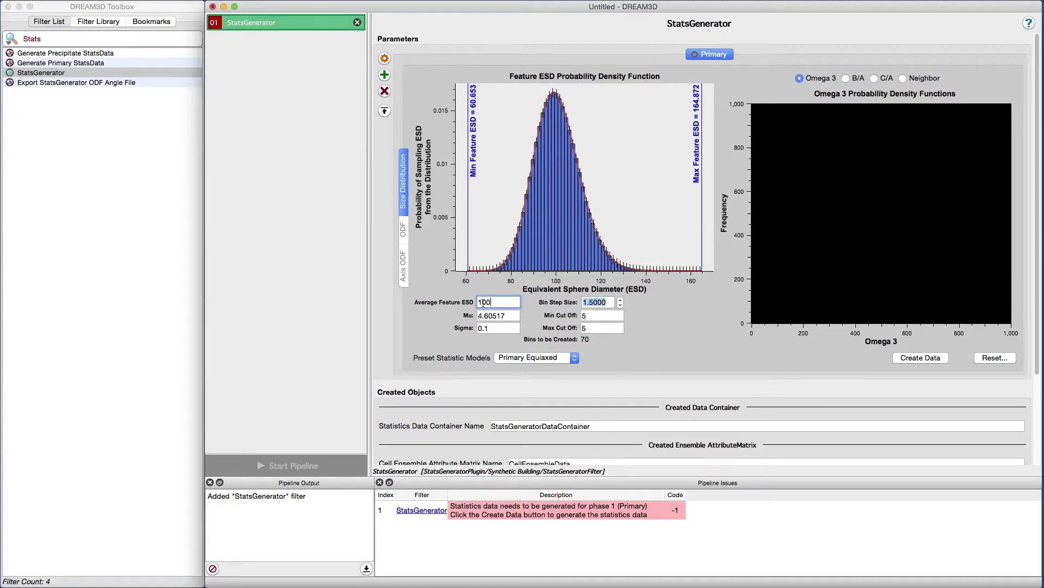
pyautogui.doubleClick(483, 302)
pyautogui.write('50')
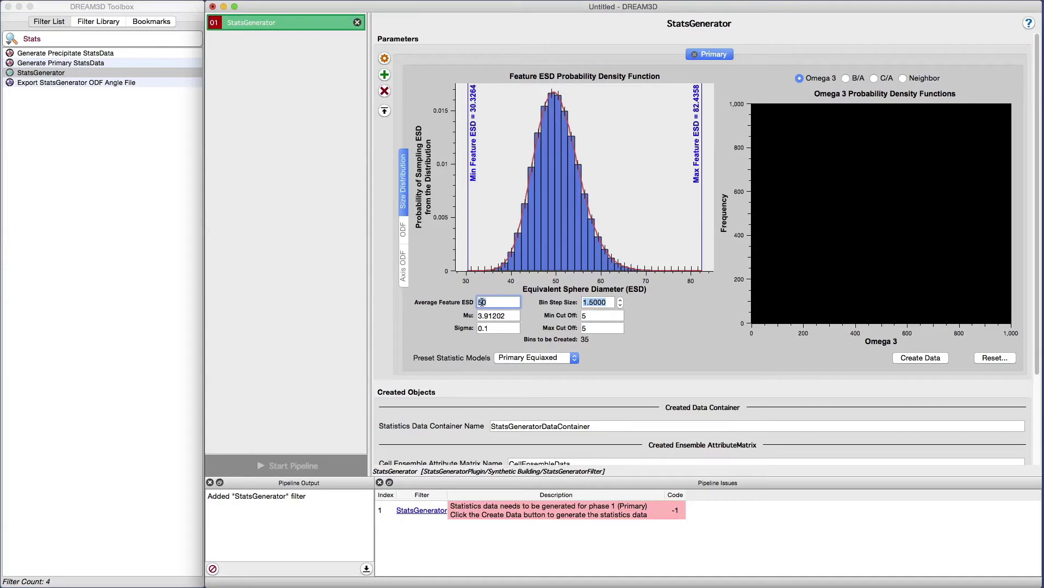
pyautogui.press('BackSpace')
pyautogui.press('BackSpace')
pyautogui.write('200')
pyautogui.click(482, 301)
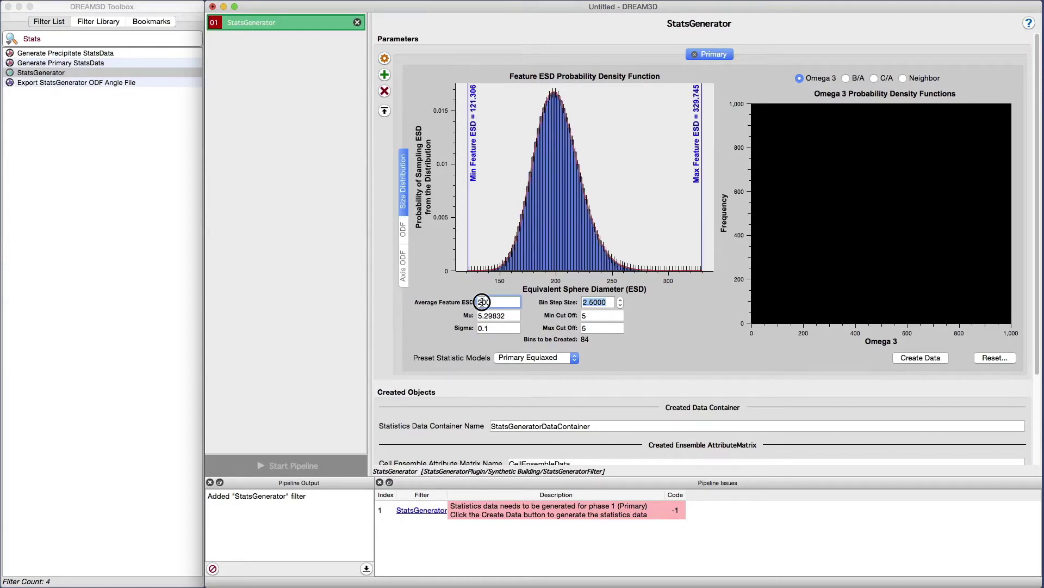
pyautogui.doubleClick(482, 302)
pyautogui.write('5')
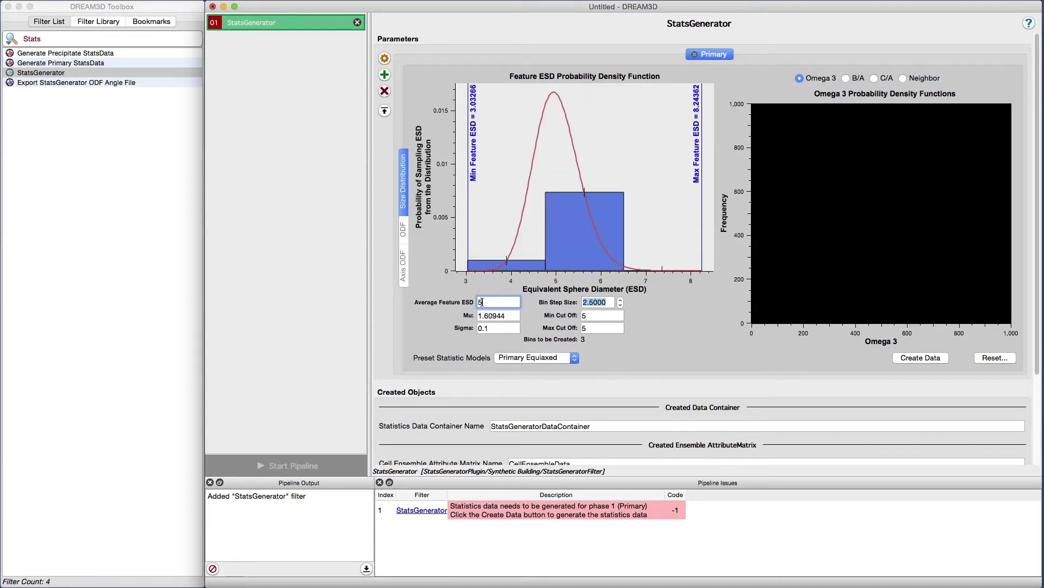
pyautogui.press('BackSpace')
pyautogui.write('100')
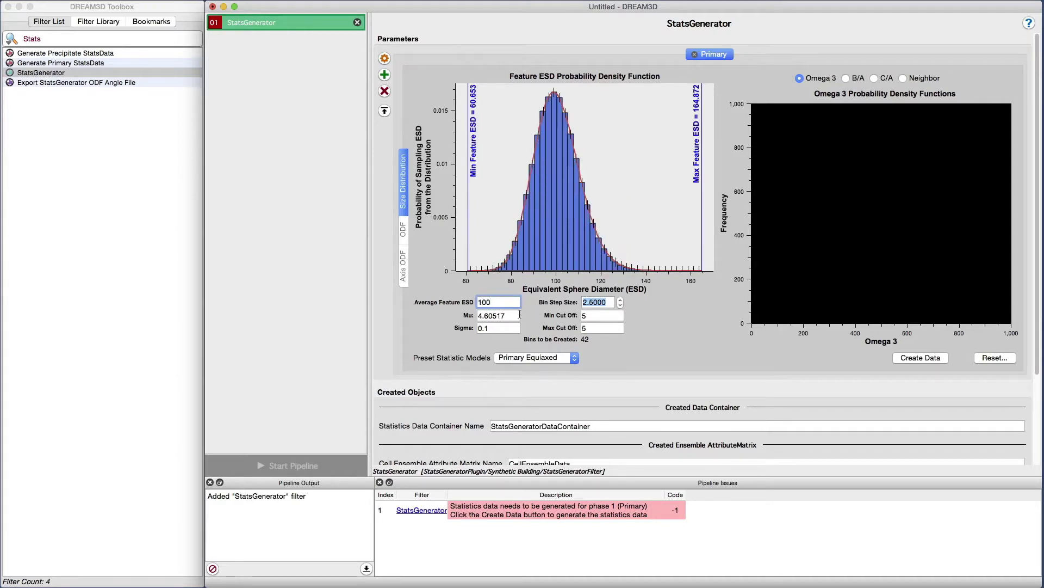
# Step: Set the Bin Step Size to 12.5 and Max Cut Off to 3, leaving six bins
pyautogui.doubleClick(493, 329)
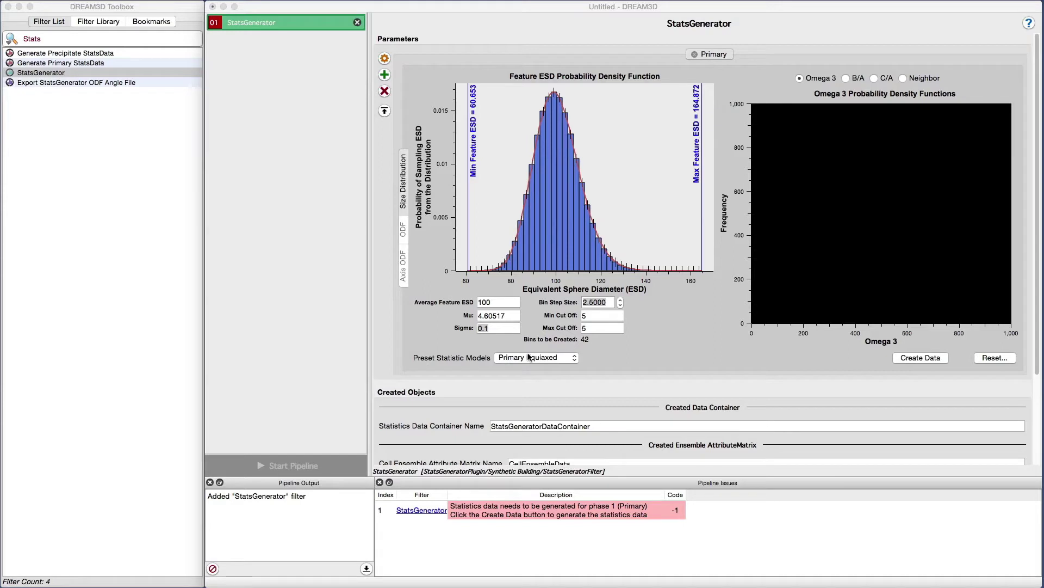
pyautogui.click(652, 328)
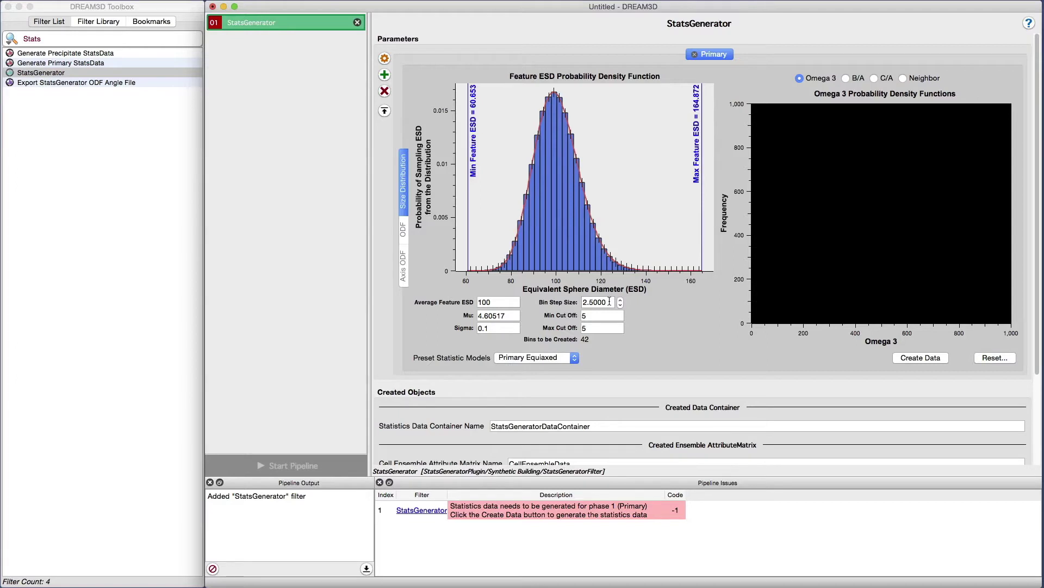
pyautogui.moveTo(610, 301); pyautogui.dragTo(582, 303)
pyautogui.write('12')
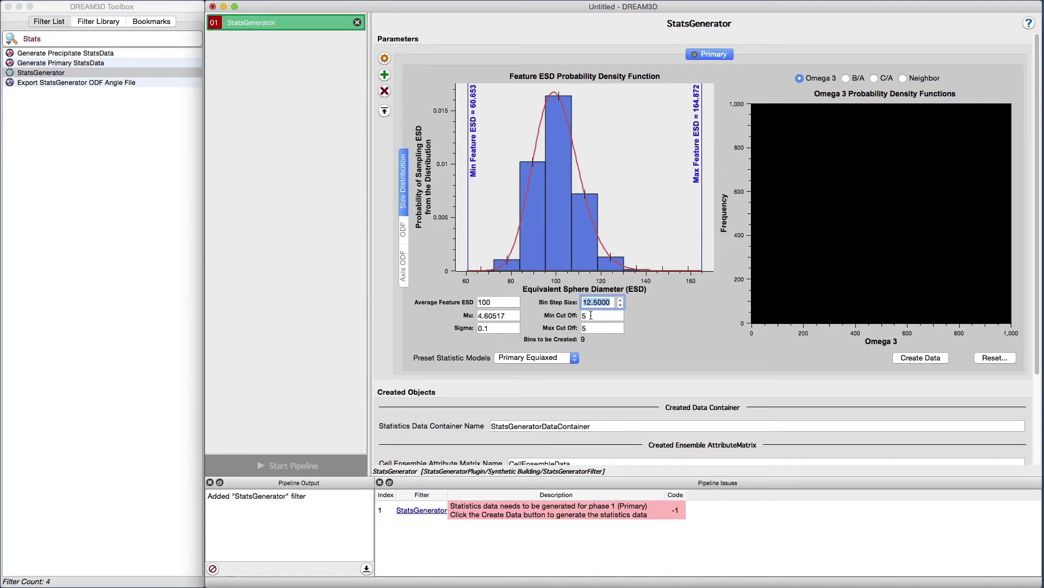
pyautogui.doubleClick(581, 328)
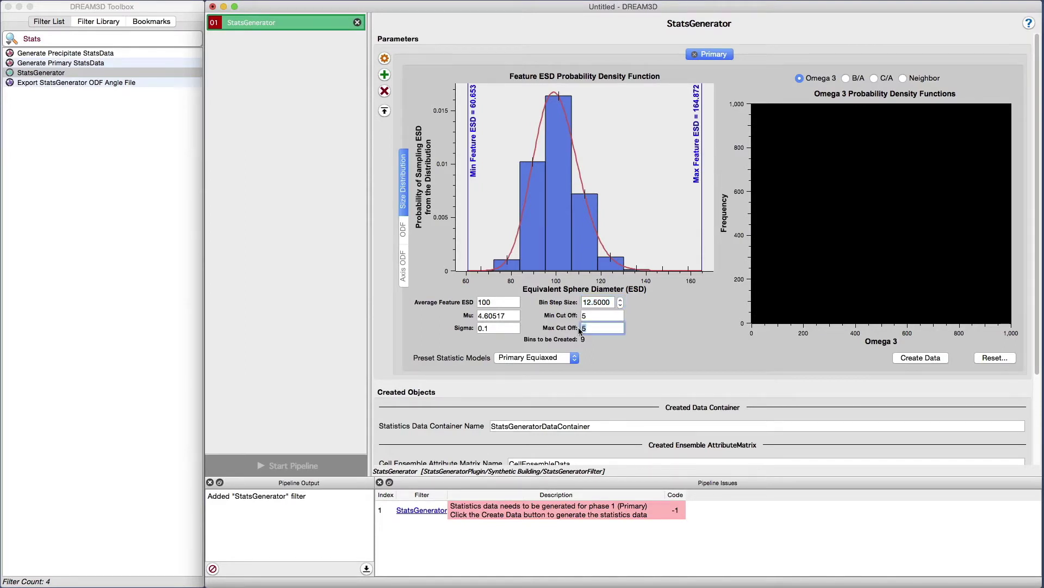
pyautogui.write('3')
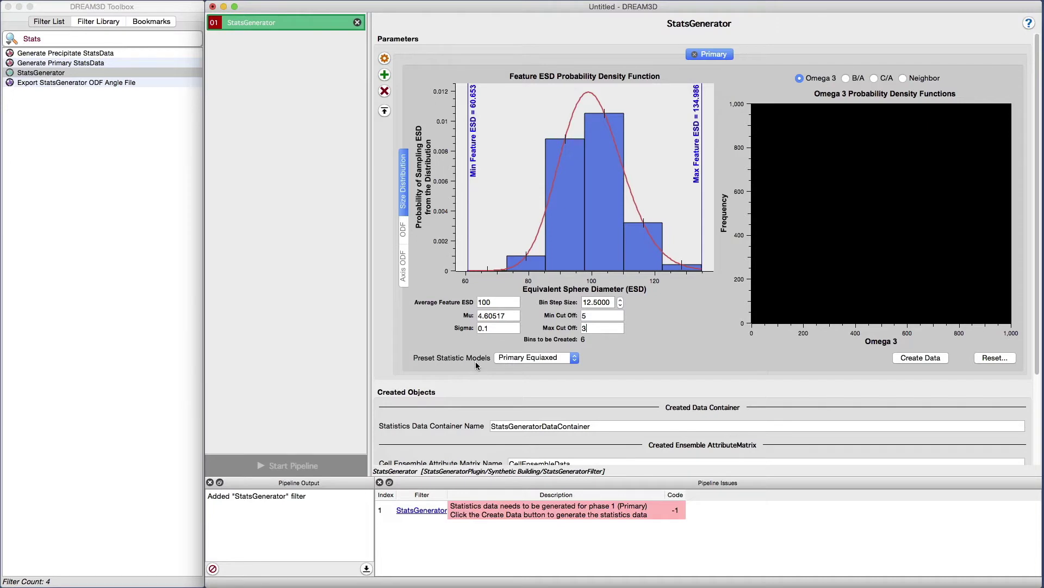
# Step: Keep the Primary Equiaxed preset model and create the primary phase statistics data
pyautogui.click(527, 360)
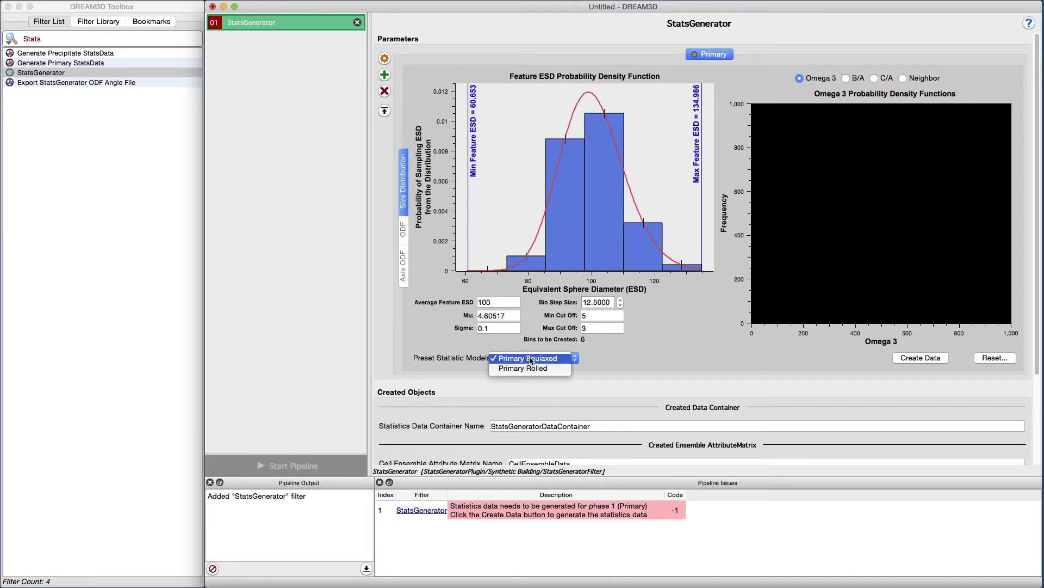
pyautogui.click(563, 359)
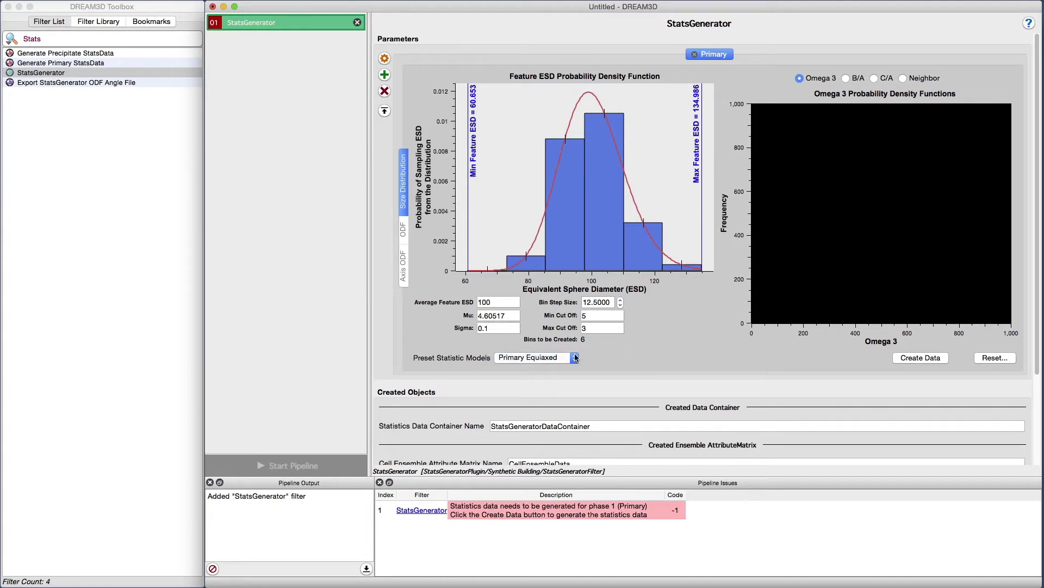
pyautogui.click(930, 358)
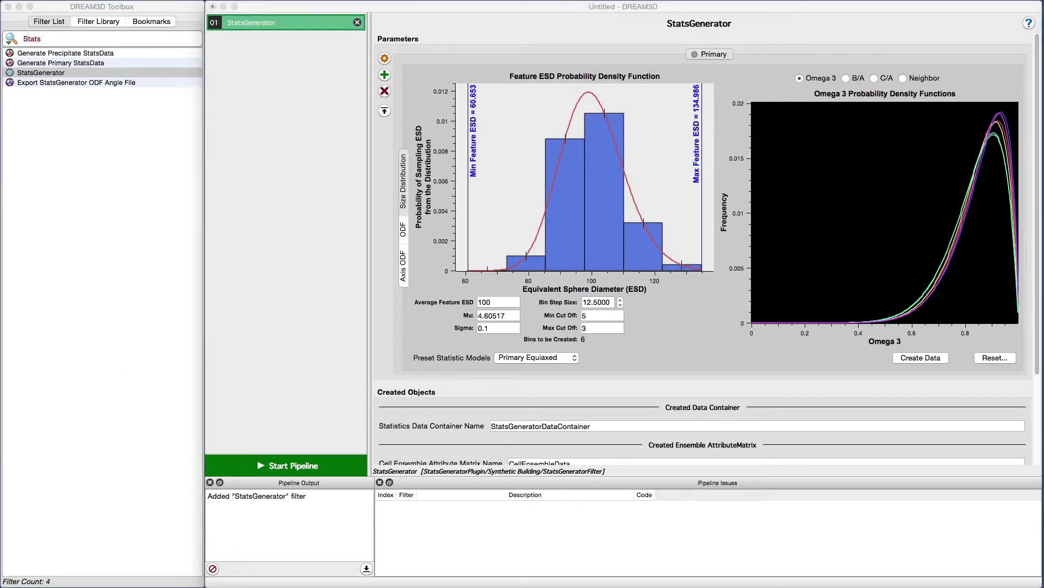
pyautogui.click(802, 79)
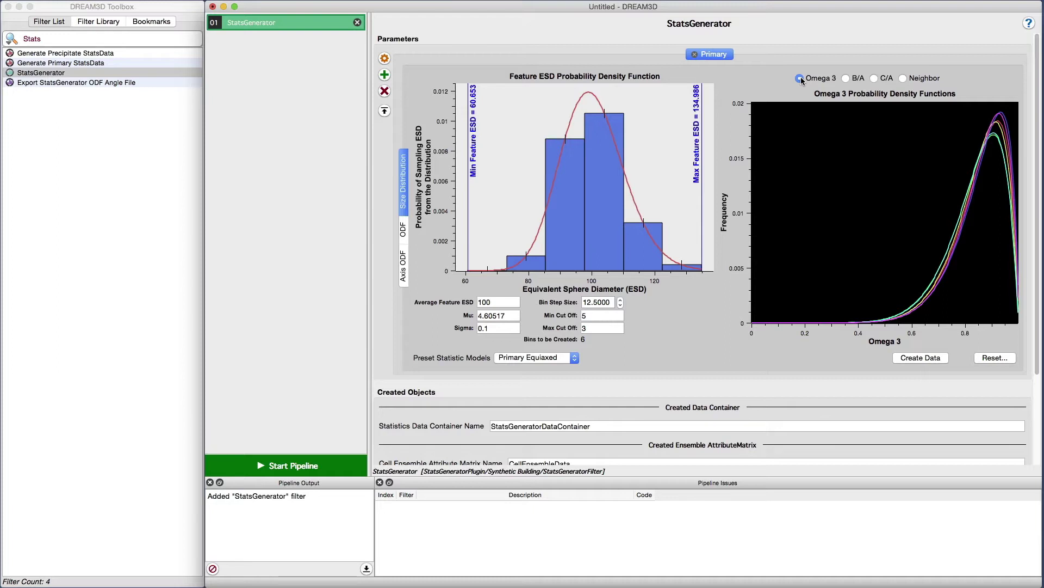
pyautogui.click(845, 78)
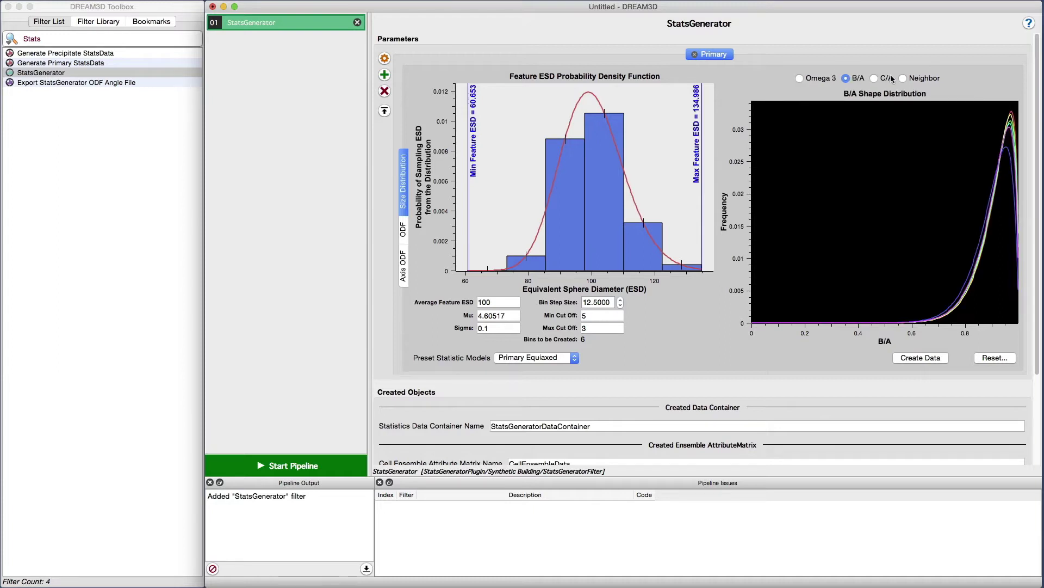
pyautogui.click(874, 78)
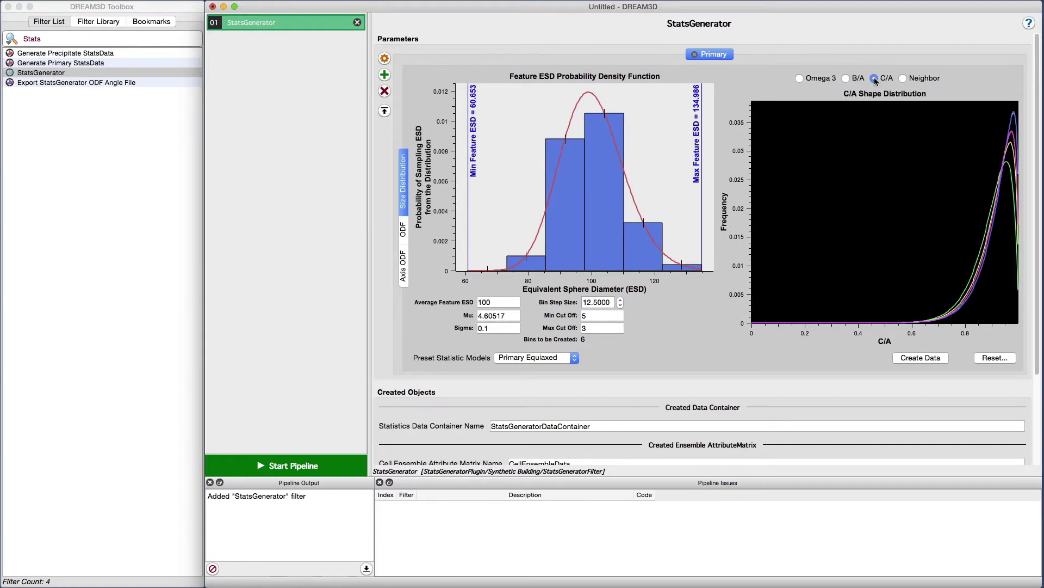
pyautogui.click(903, 78)
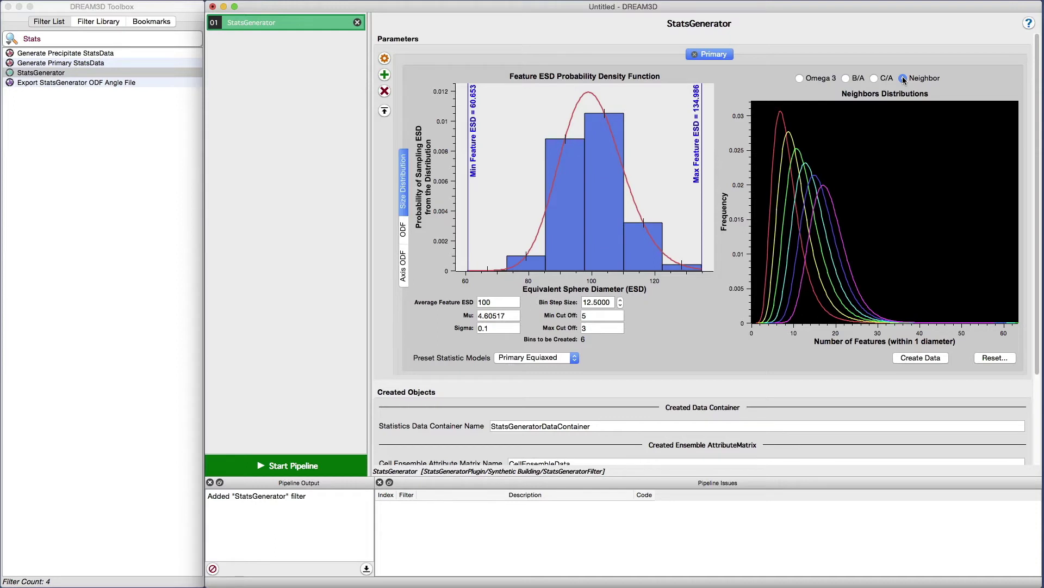
pyautogui.click(904, 80)
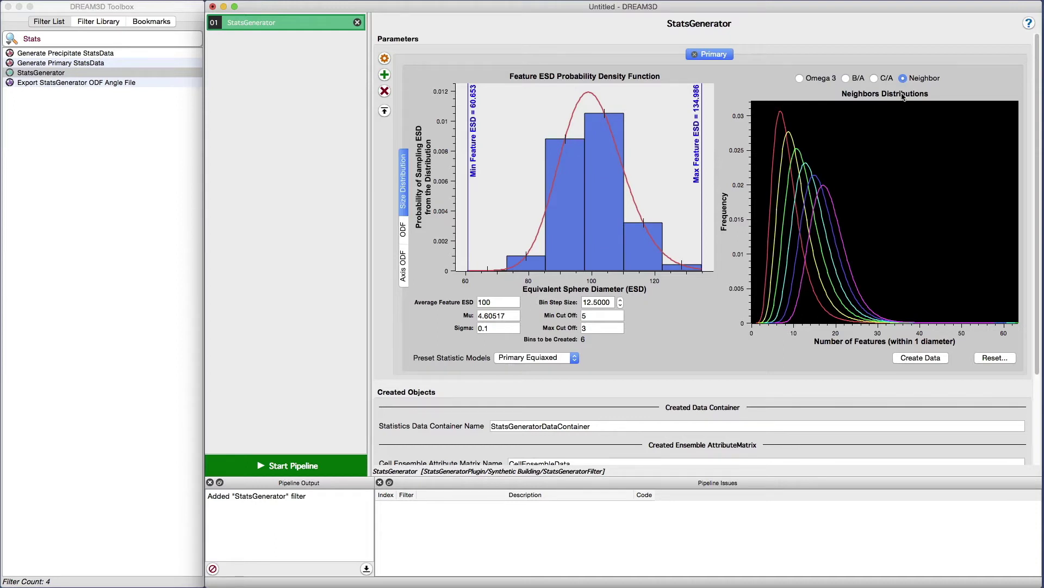
pyautogui.click(873, 80)
pyautogui.click(850, 79)
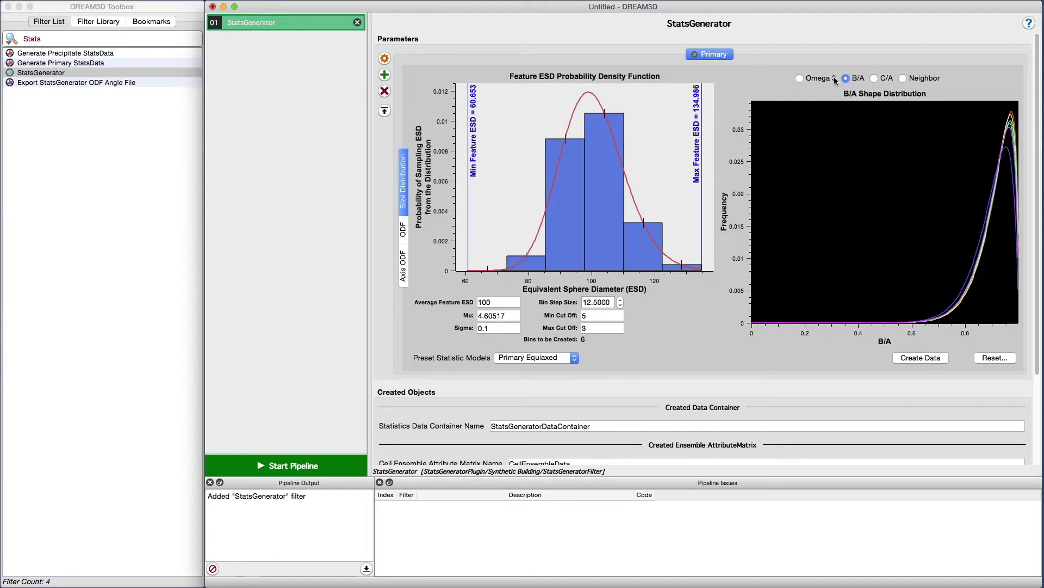
pyautogui.click(801, 77)
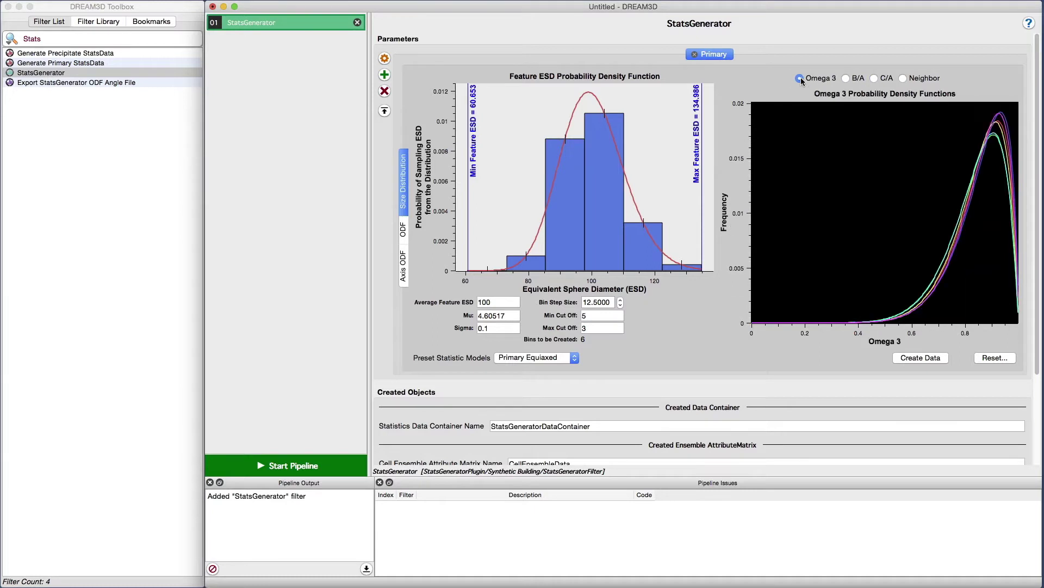
pyautogui.rightClick(826, 163)
# Step: Open the Omega 3 values table, inspect the first bin's Alpha and Beta, then close it
pyautogui.click(836, 172)
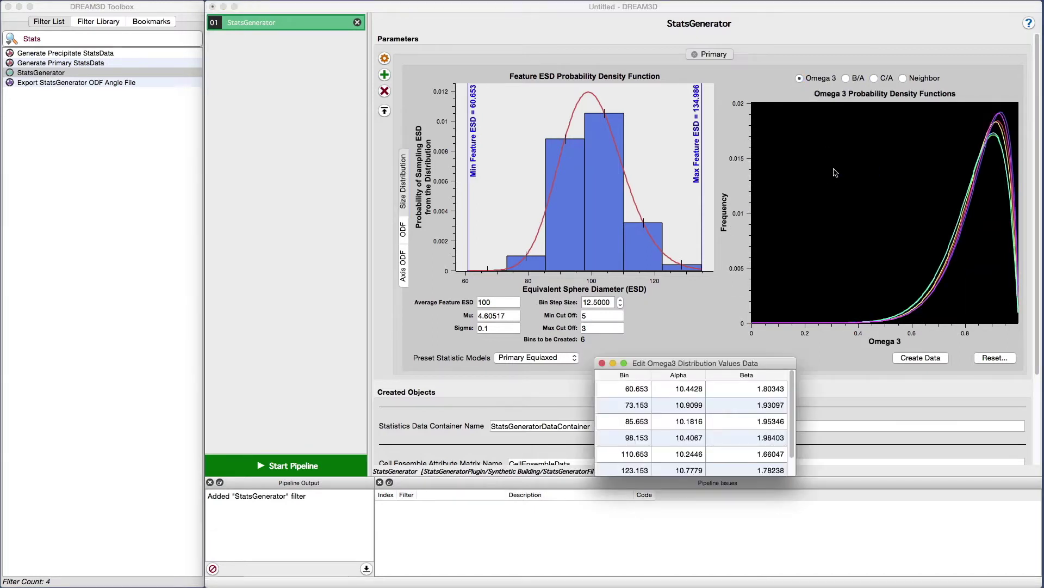
pyautogui.moveTo(754, 360); pyautogui.dragTo(746, 187)
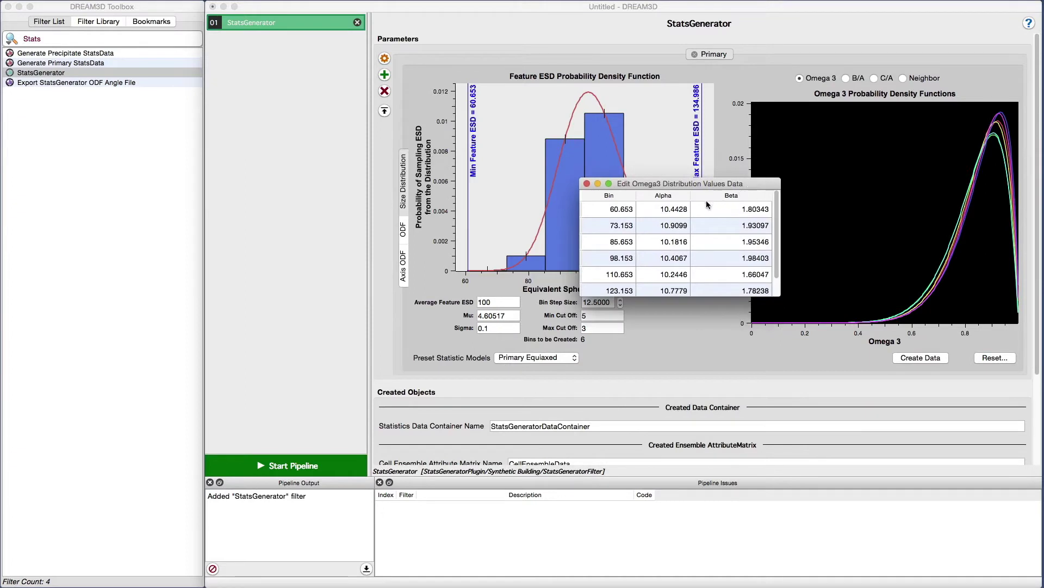
pyautogui.click(677, 210)
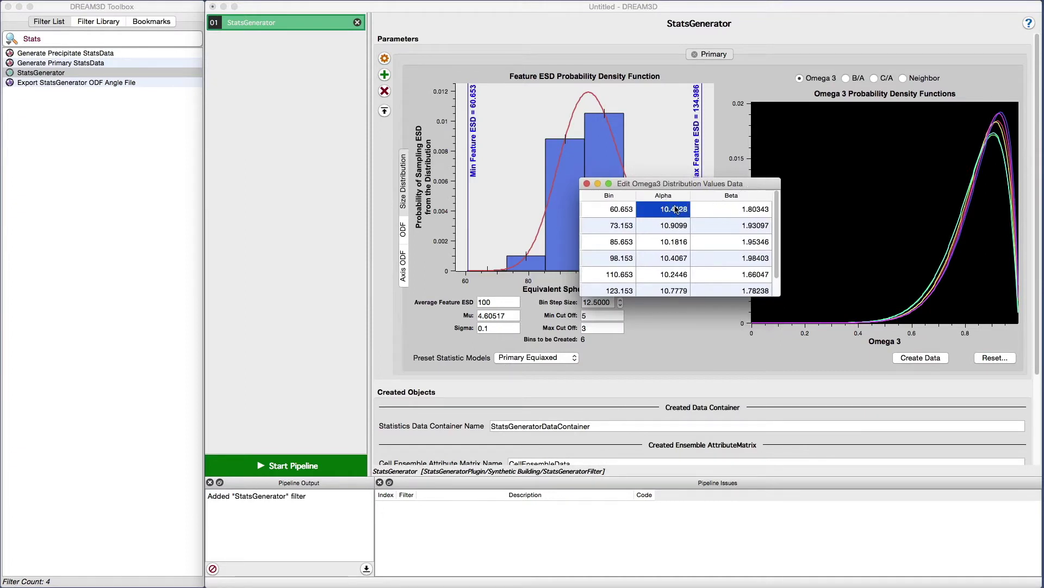
pyautogui.click(724, 211)
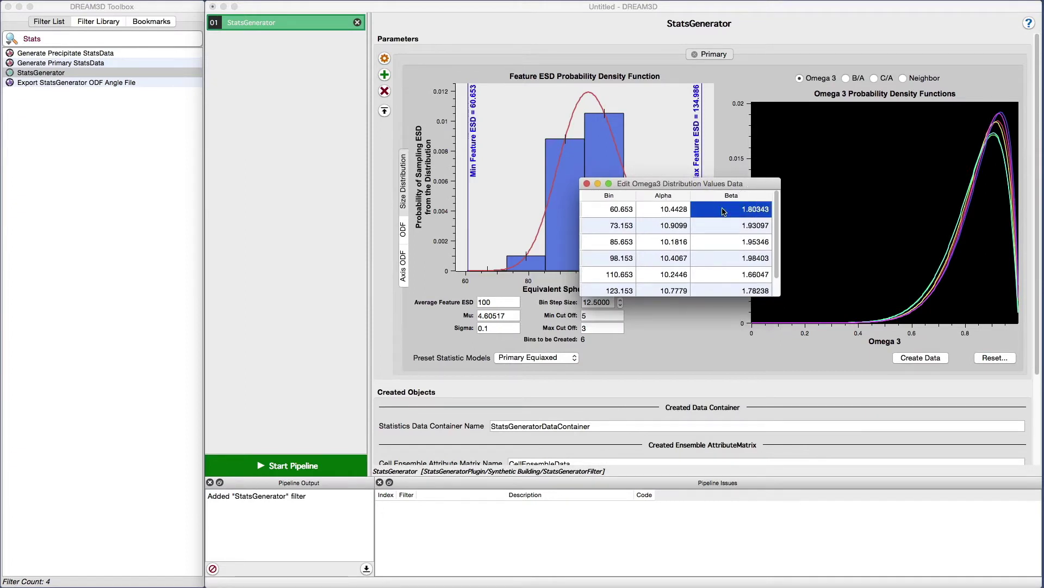
pyautogui.click(587, 184)
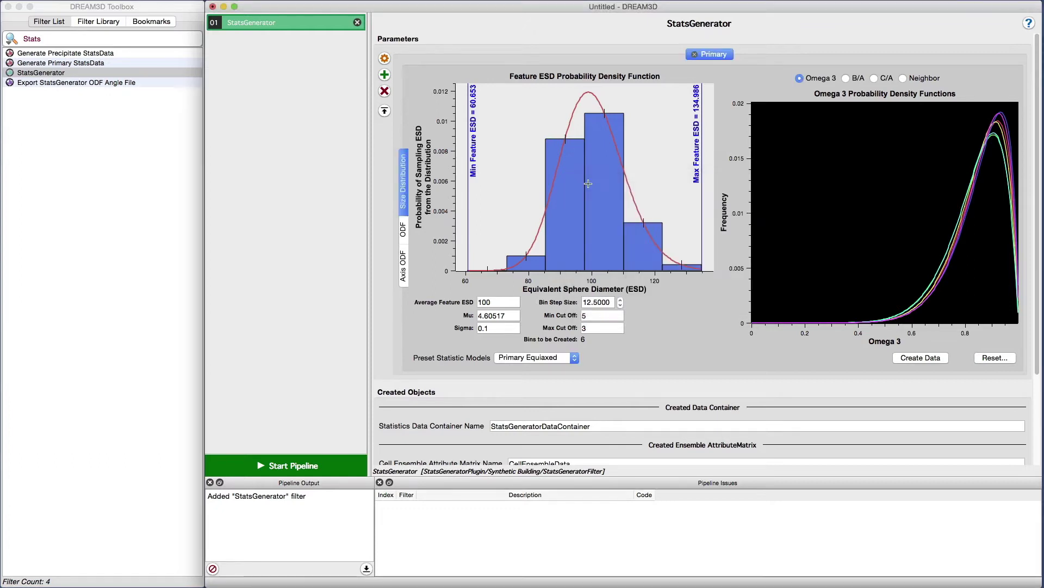
# Step: Switch the StatsGenerator panel to the primary phase's ODF tab
pyautogui.click(404, 233)
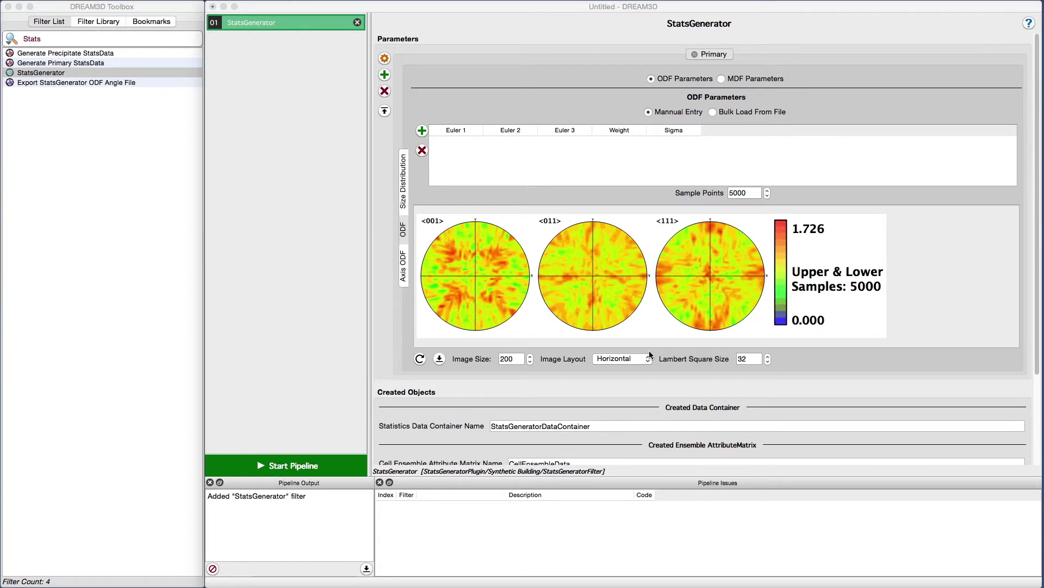
pyautogui.click(403, 238)
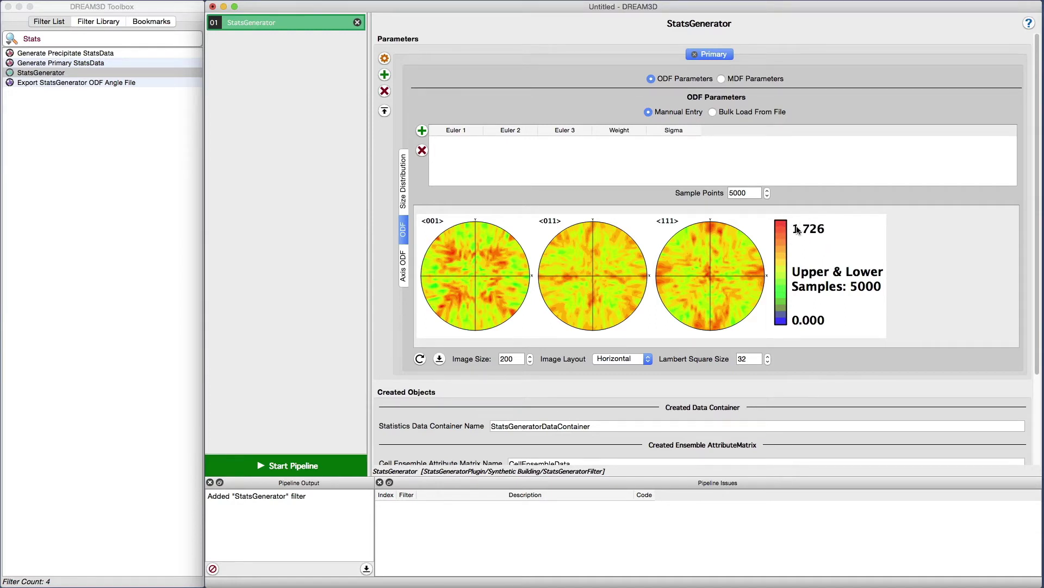
# Step: Add an ODF weight from the Brass preset: Euler 35, 45, 0, weight 500000, sigma 2
pyautogui.click(422, 131)
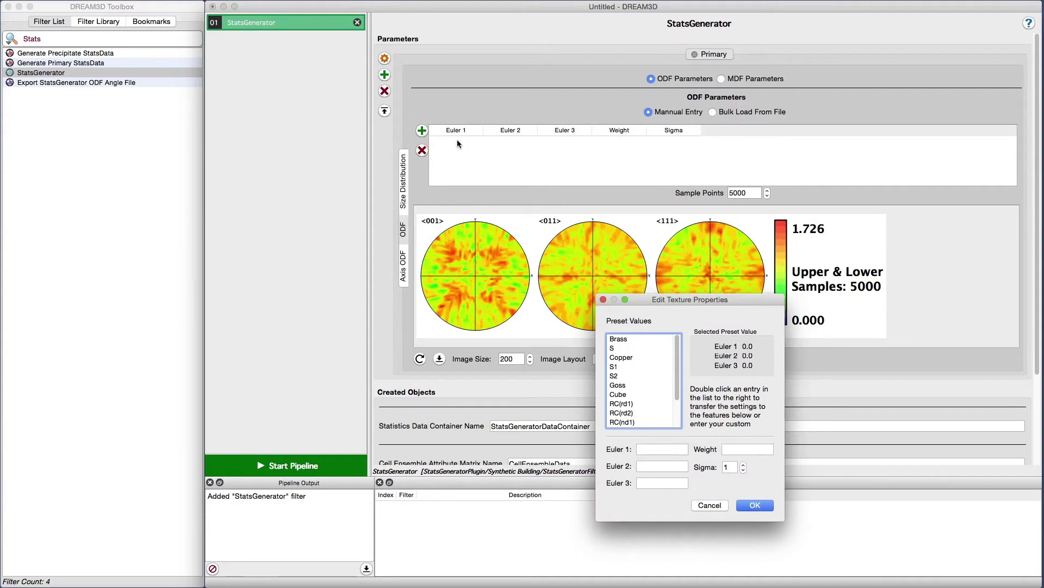
pyautogui.doubleClick(625, 338)
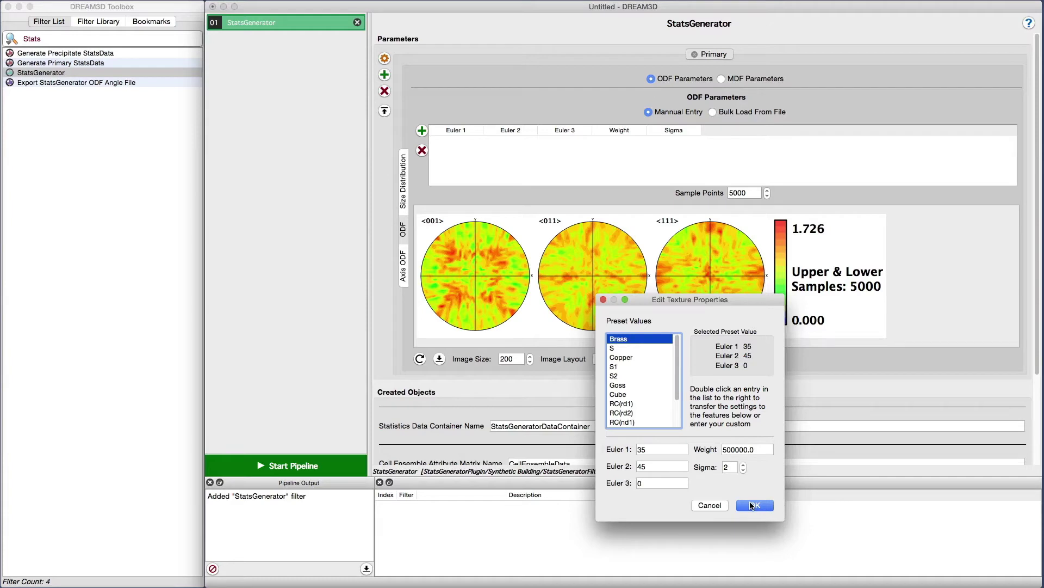
pyautogui.click(752, 506)
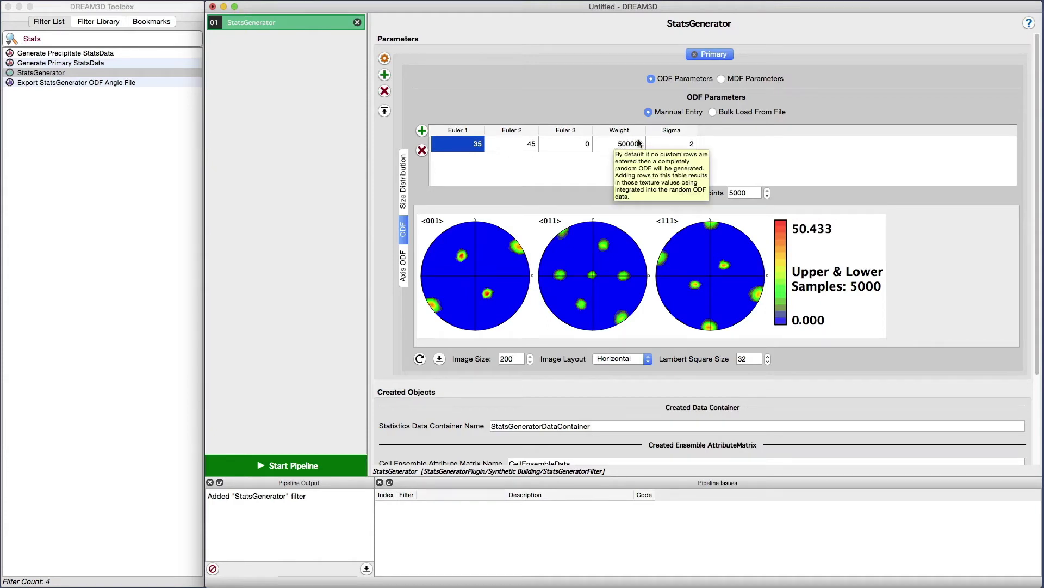
# Step: Change the Brass component's sigma to 5, then to 3
pyautogui.doubleClick(673, 143)
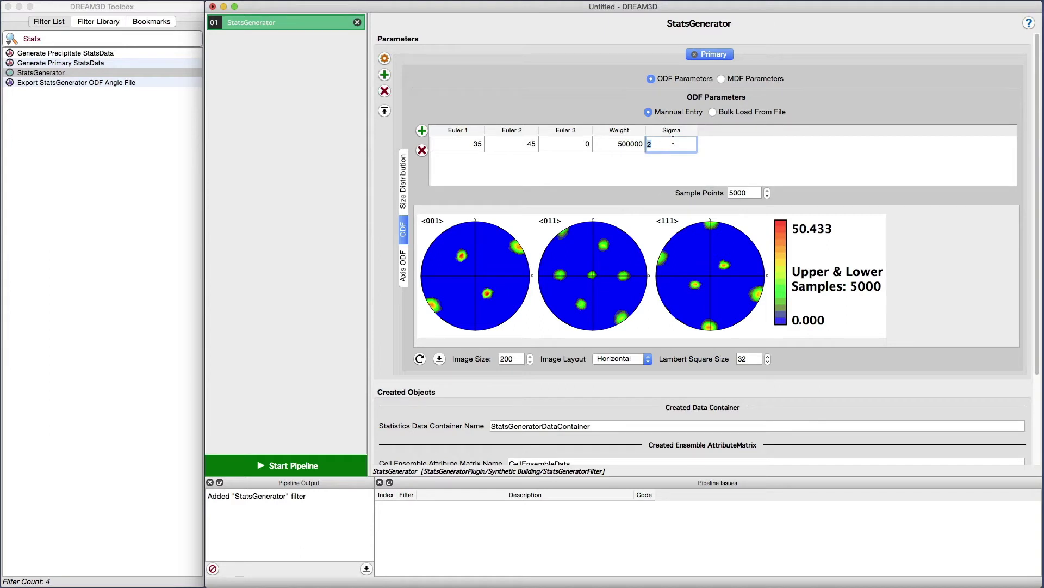
pyautogui.write('5')
pyautogui.press('Return')
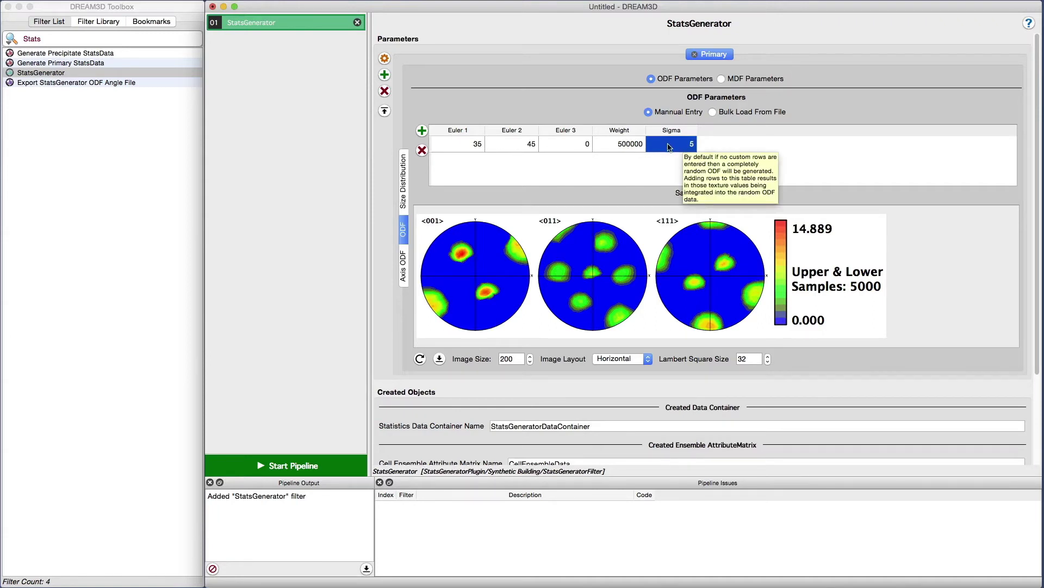
pyautogui.doubleClick(674, 146)
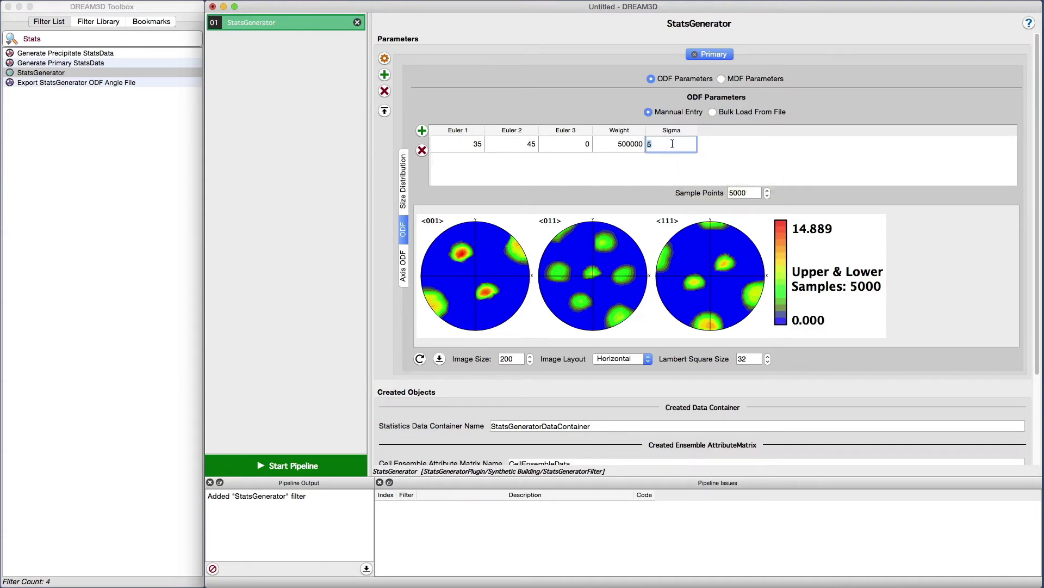
pyautogui.write('3')
pyautogui.press('Return')
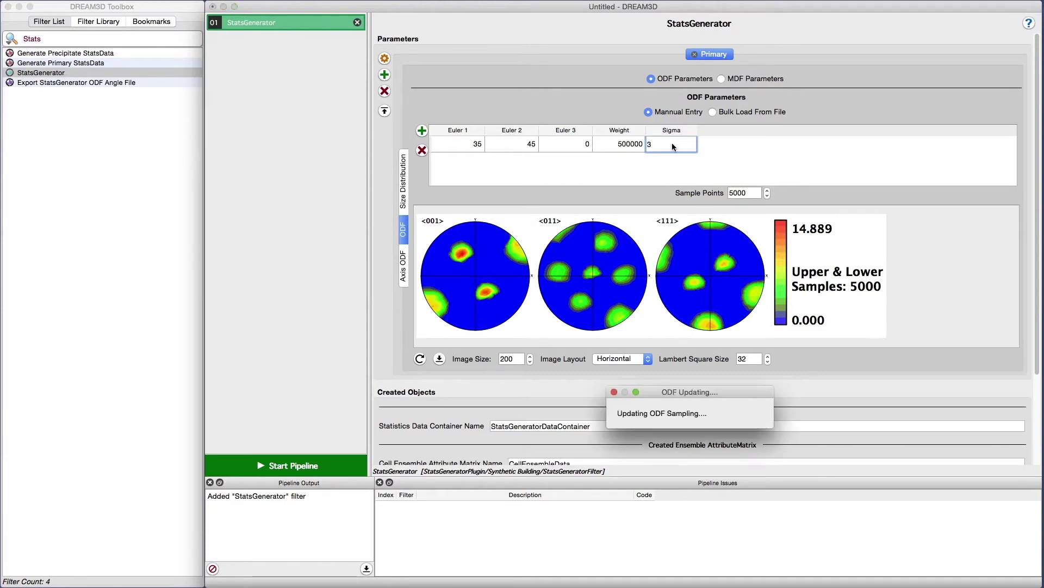
# Step: Set the Brass component's weight to 50 and show the MDF parameters
pyautogui.doubleClick(635, 146)
pyautogui.write('50')
pyautogui.press('Return')
pyautogui.click(722, 79)
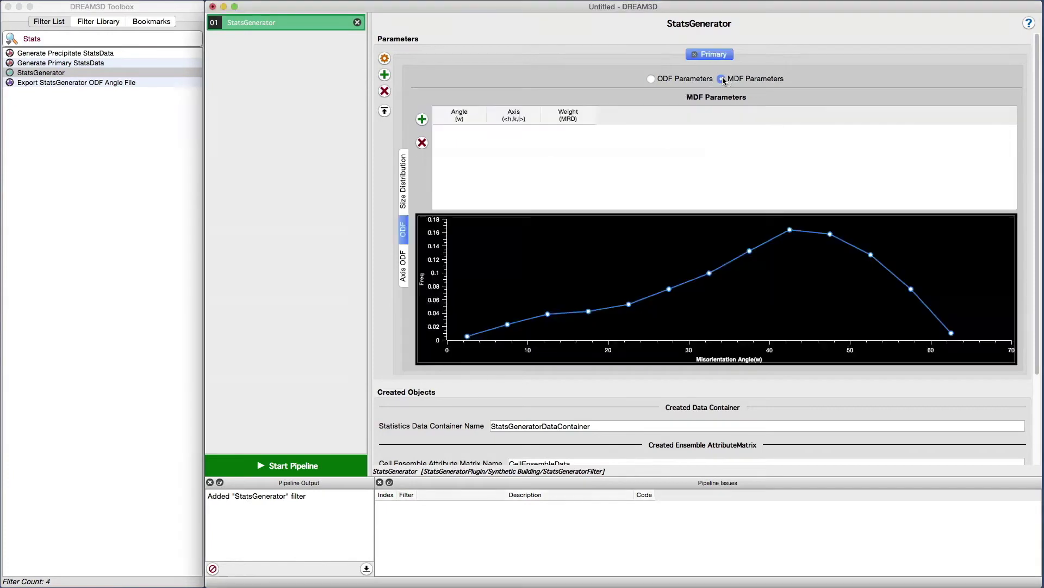
# Step: Add a 60° misorientation entry, setting its weight to 200 and then 20000
pyautogui.click(422, 120)
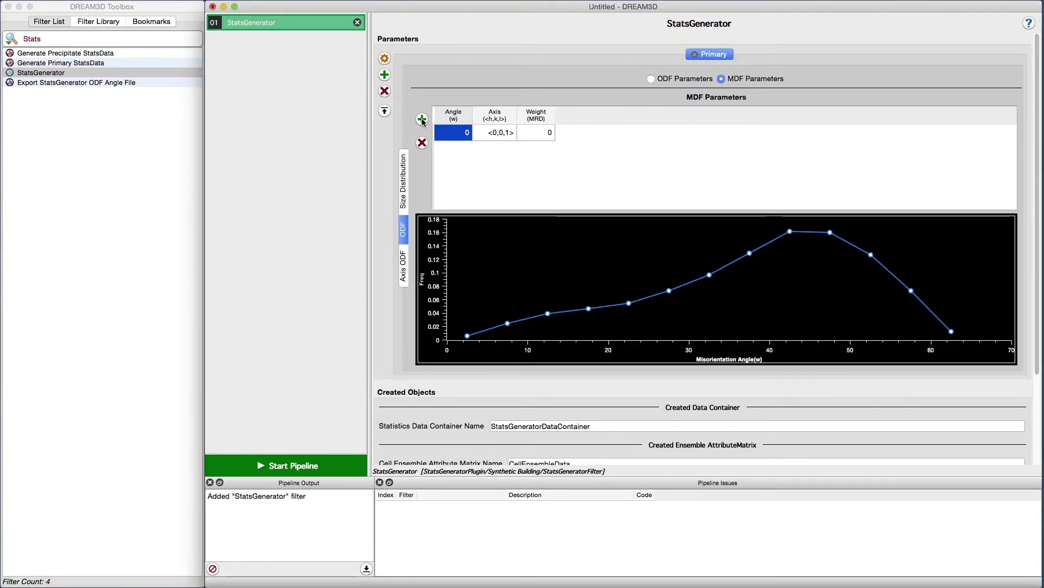
pyautogui.doubleClick(456, 131)
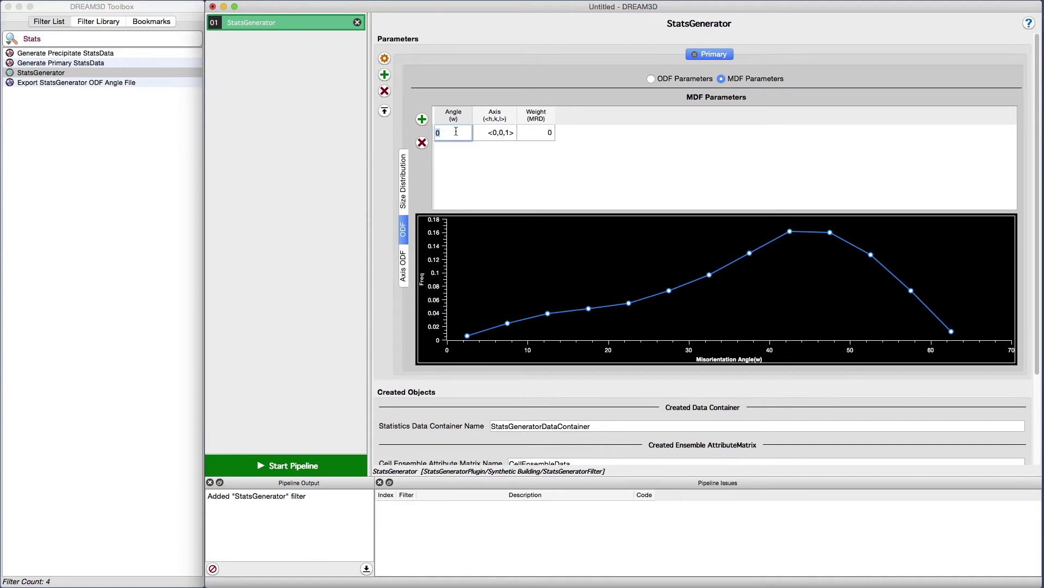
pyautogui.write('60')
pyautogui.press('Return')
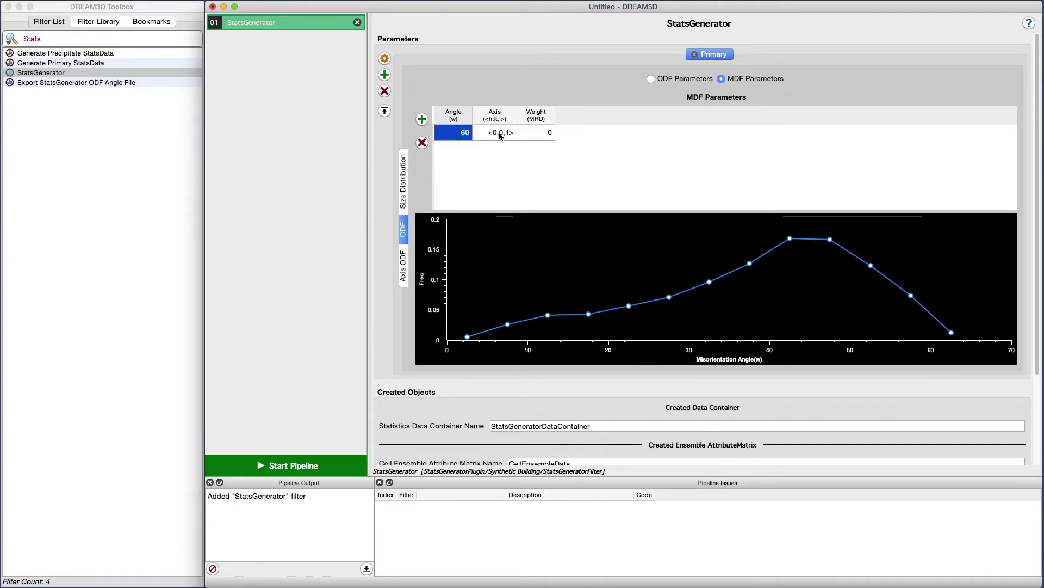
pyautogui.click(533, 134)
pyautogui.doubleClick(533, 134)
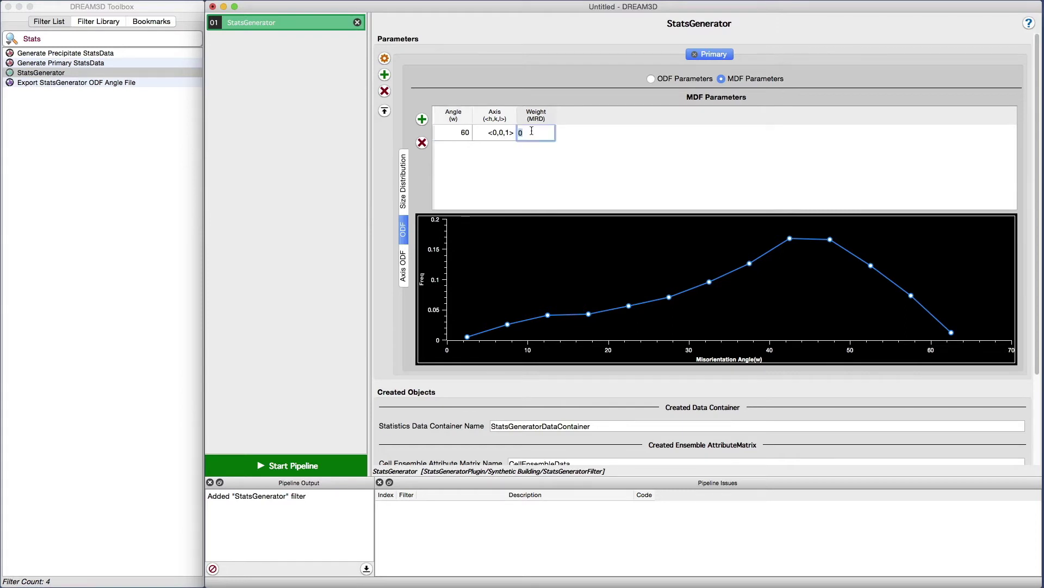
pyautogui.write('200')
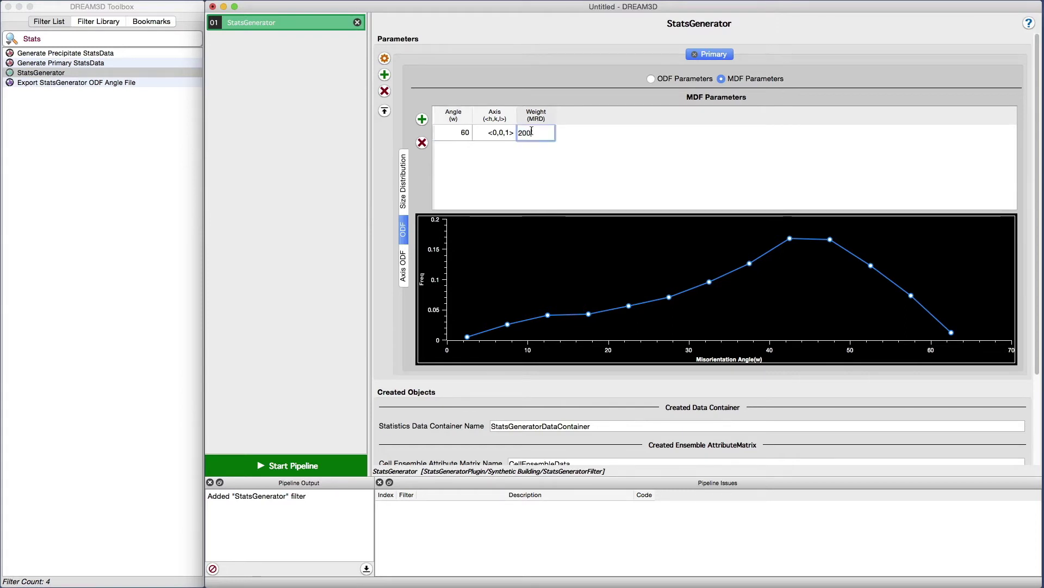
pyautogui.press('Return')
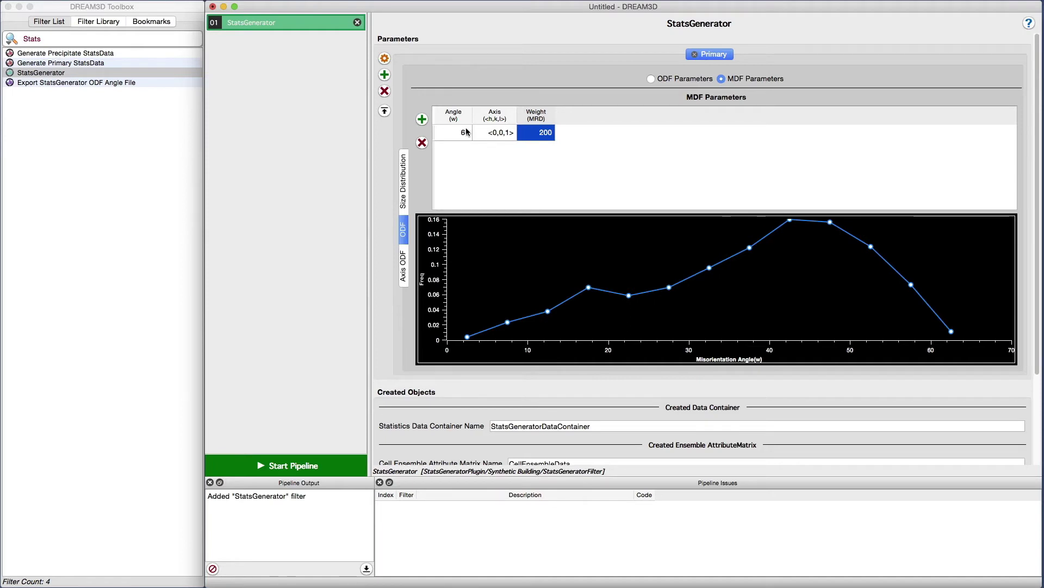
pyautogui.doubleClick(544, 133)
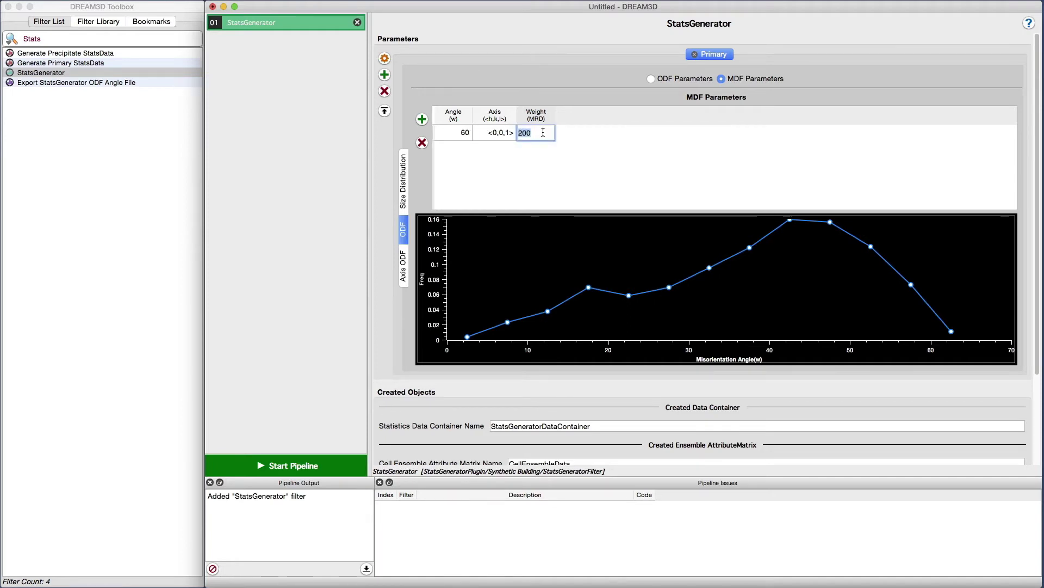
pyautogui.write('20000')
pyautogui.press('Return')
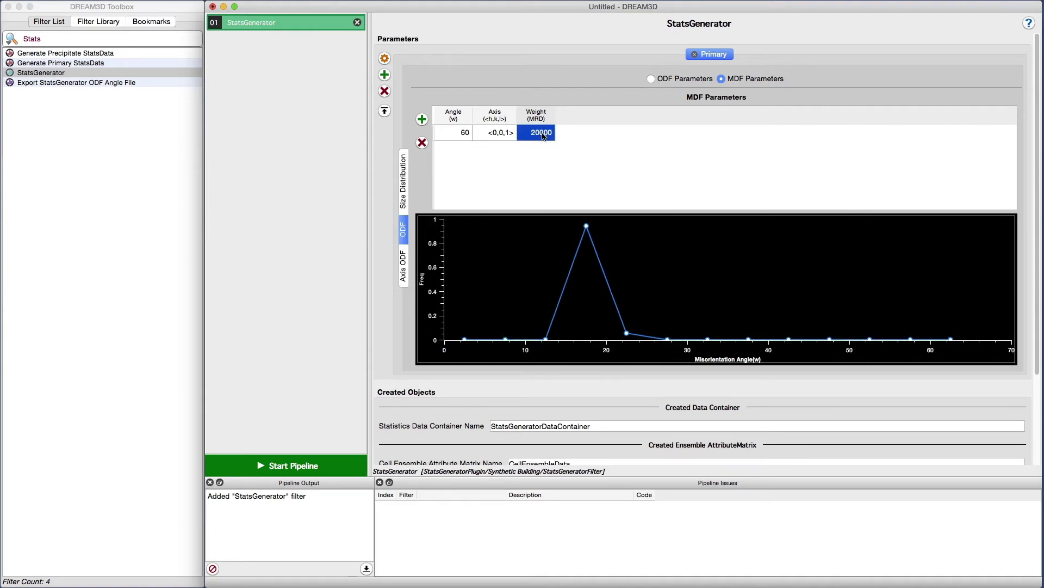
# Step: Delete the 60° misorientation entry and return to the ODF parameters
pyautogui.click(462, 135)
pyautogui.click(423, 143)
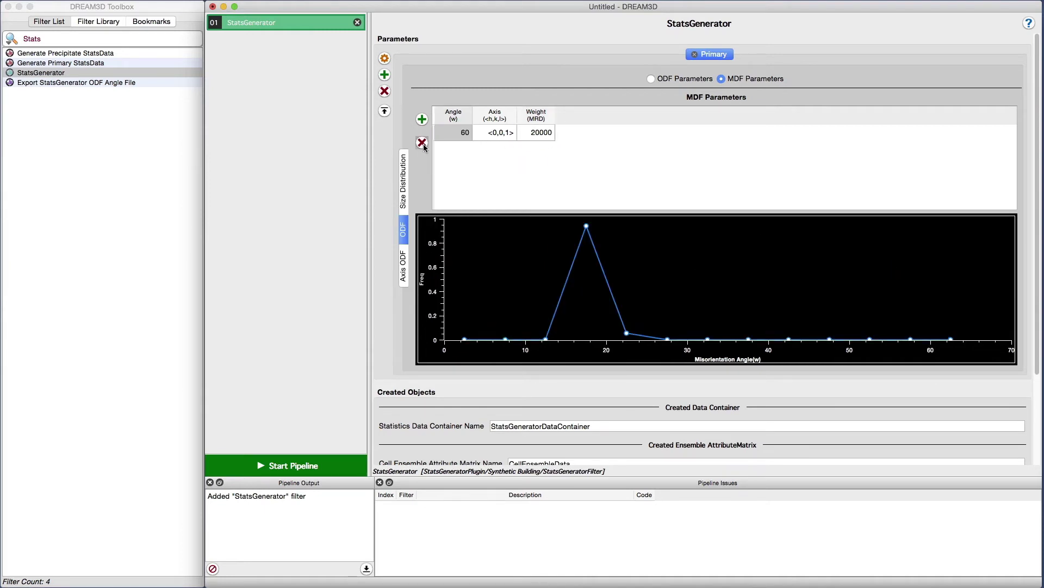
pyautogui.click(422, 143)
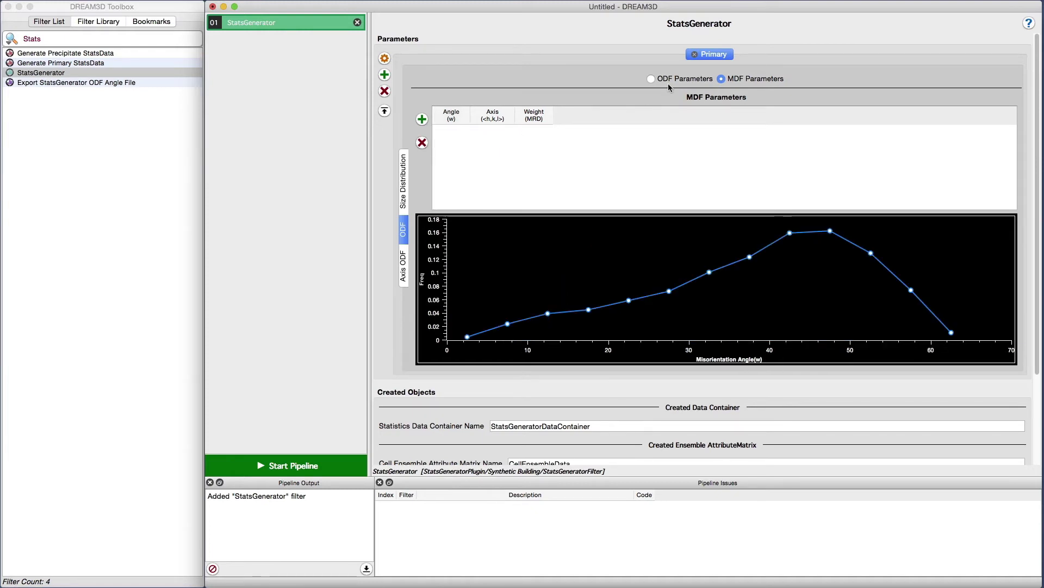
pyautogui.click(651, 79)
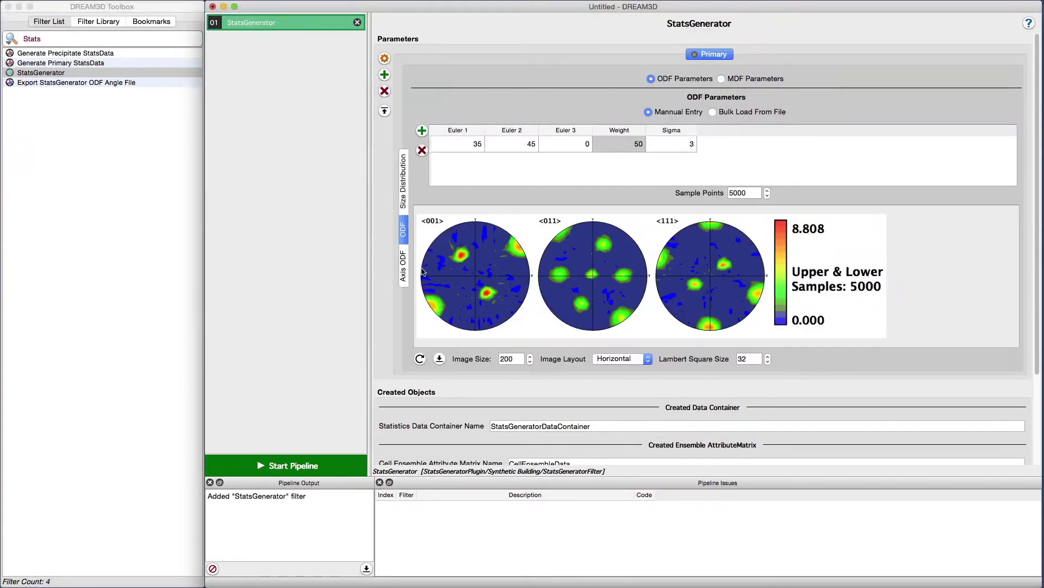
# Step: View the Axis ODF pole figures, then go back to the six-bin ESD size distribution plots
pyautogui.press('Right')
pyautogui.click(650, 79)
pyautogui.click(403, 275)
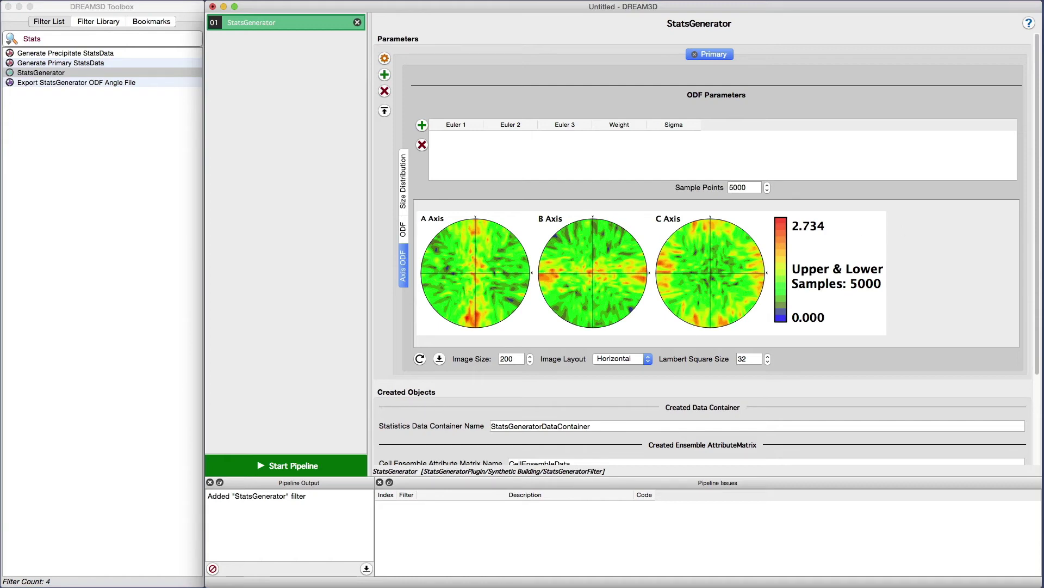
pyautogui.click(404, 190)
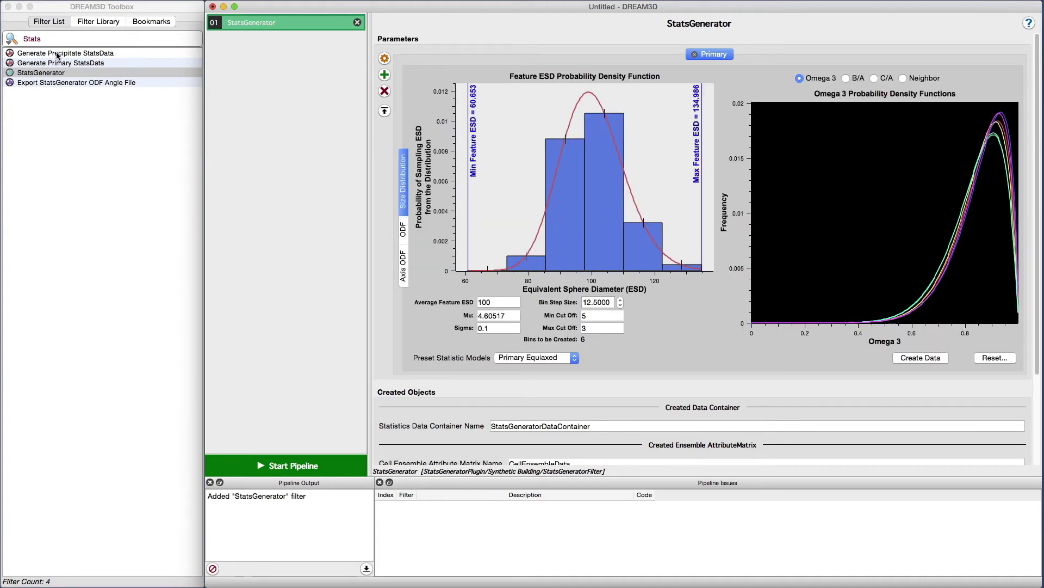
# Step: Search 'Initial' and add Initialize Synthetic Volume as the second pipeline filter
pyautogui.doubleClick(24, 37)
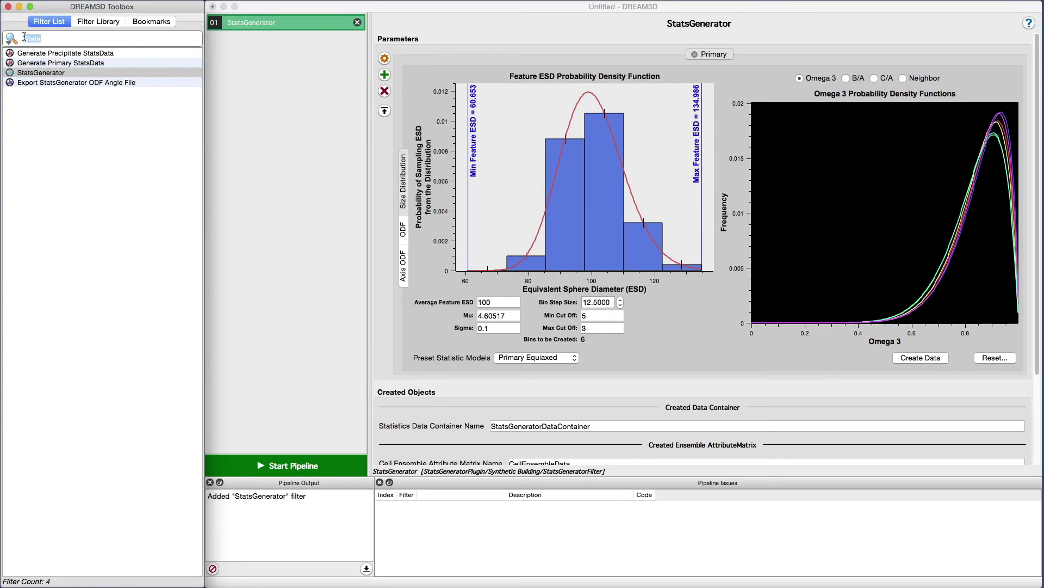
pyautogui.write('Initial')
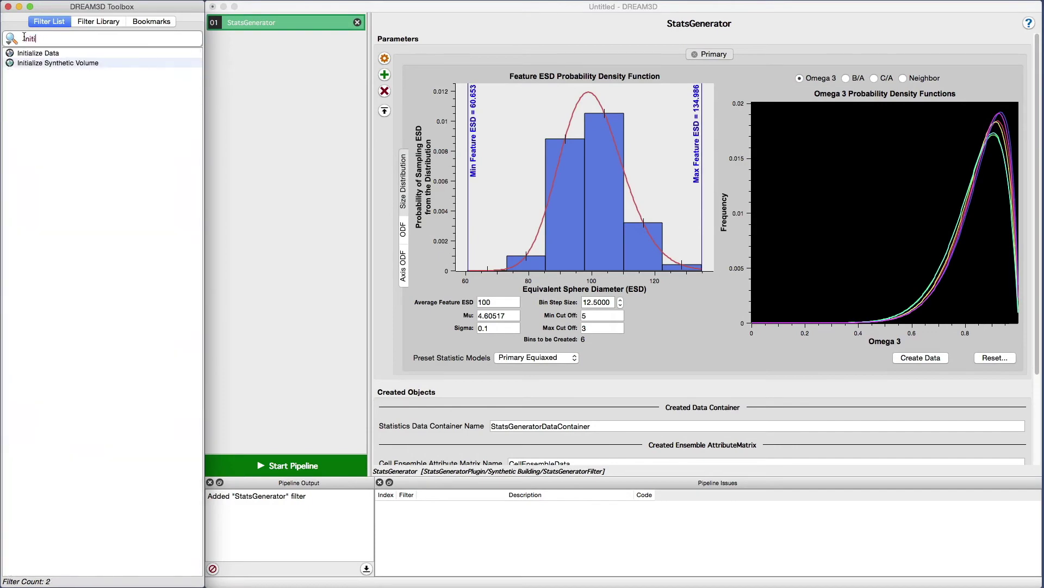
pyautogui.doubleClick(87, 63)
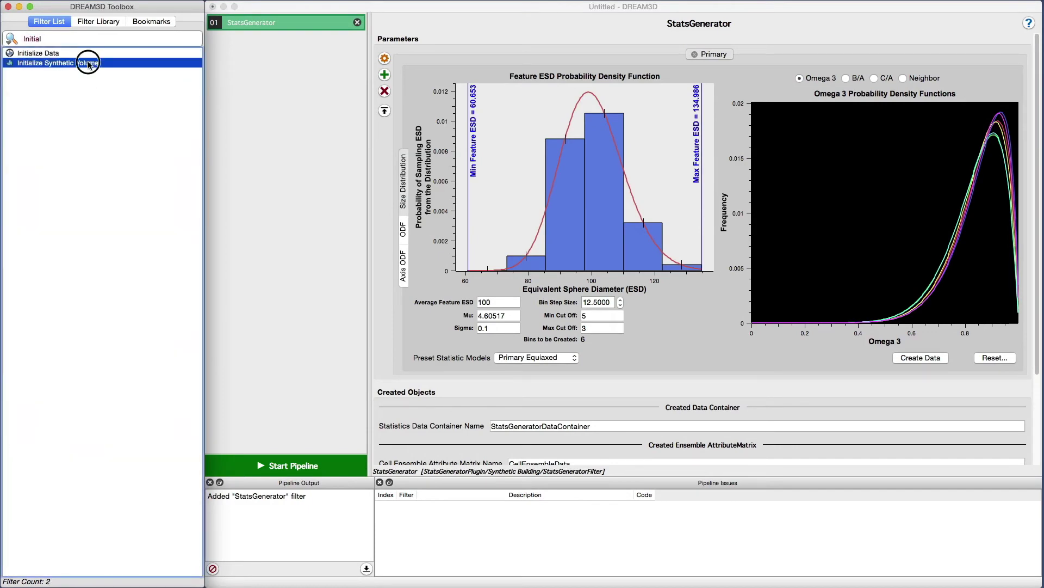
pyautogui.doubleClick(451, 75)
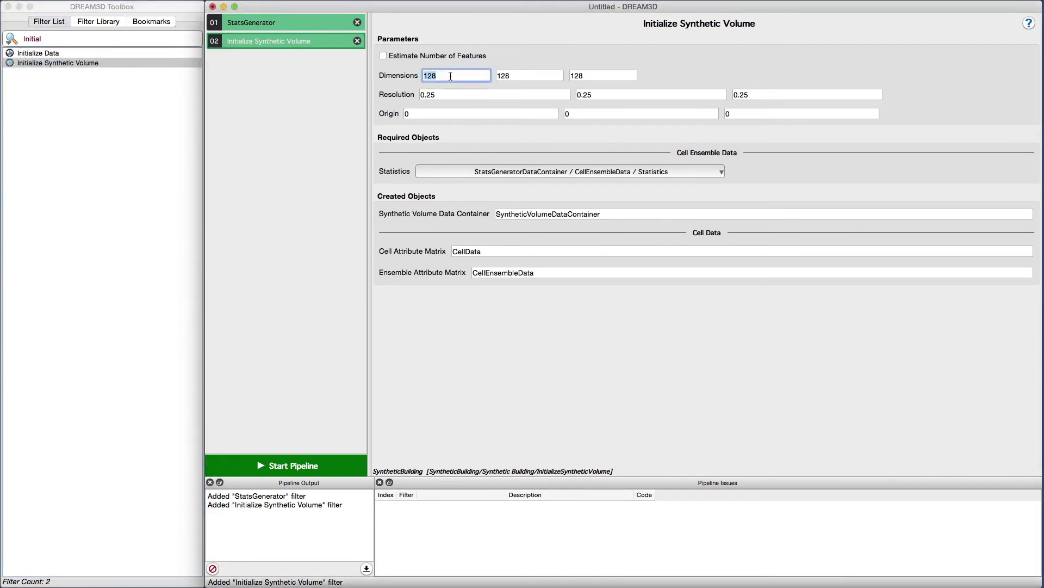
# Step: Set dimensions to 500 × 256 × 128 and resolution to 2, 2, 2
pyautogui.write('500')
pyautogui.press('Tab')
pyautogui.write('25')
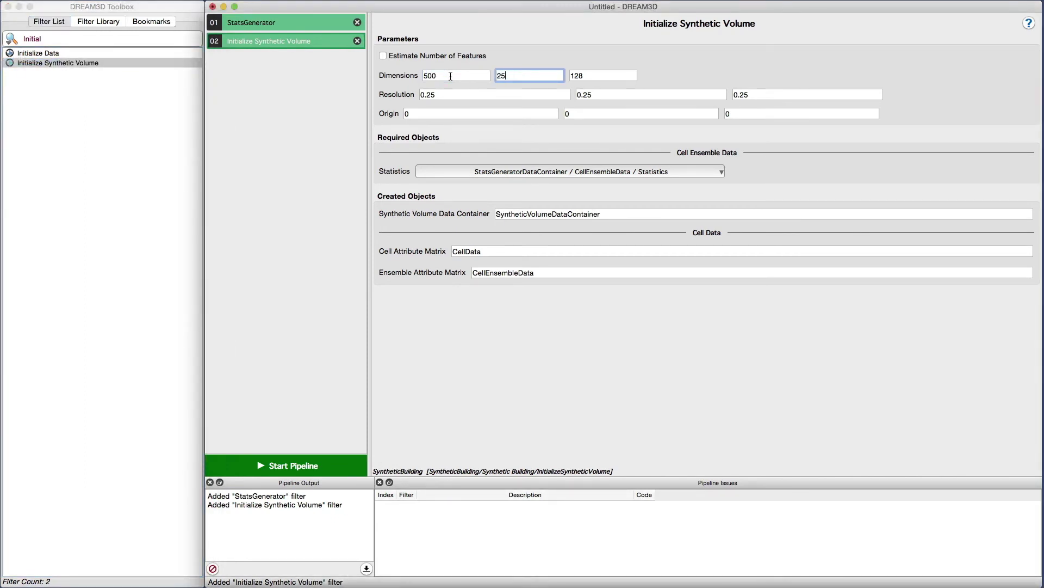
pyautogui.write('6')
pyautogui.press('Tab')
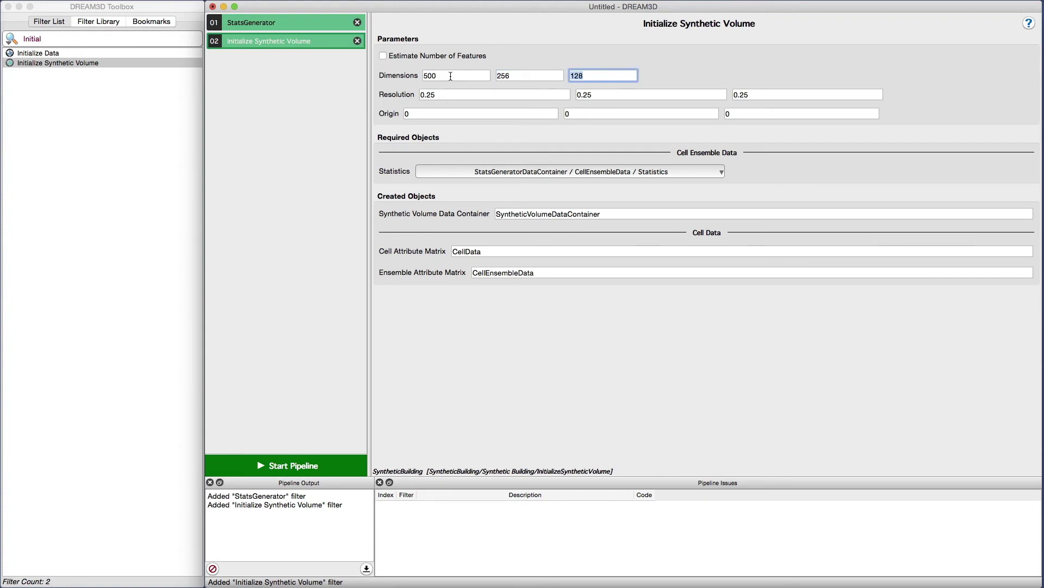
pyautogui.write('128')
pyautogui.press('Tab')
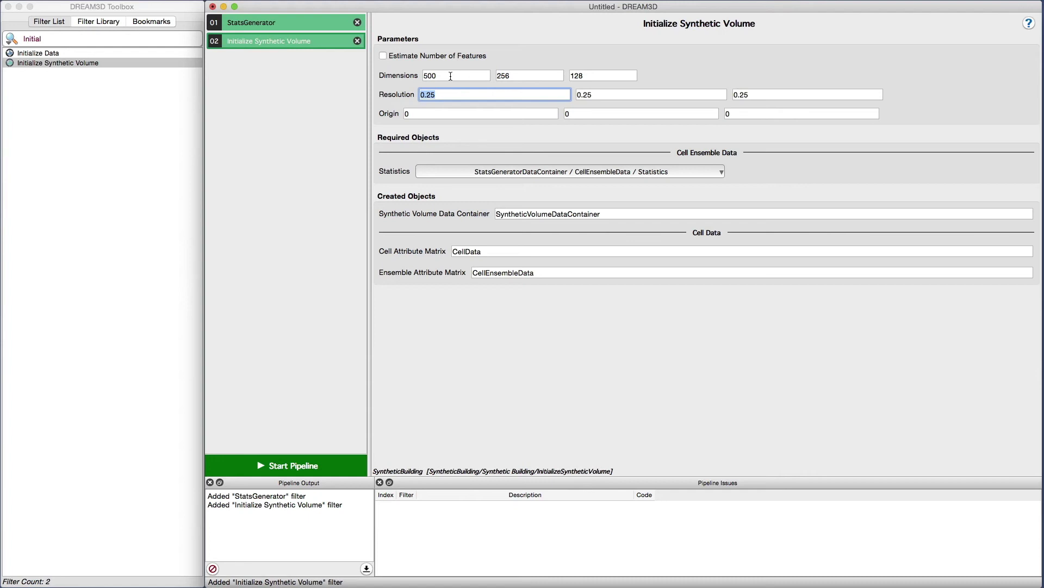
pyautogui.write('2')
pyautogui.press('Tab')
pyautogui.write('2')
pyautogui.press('Tab')
pyautogui.write('2')
pyautogui.press('Tab')
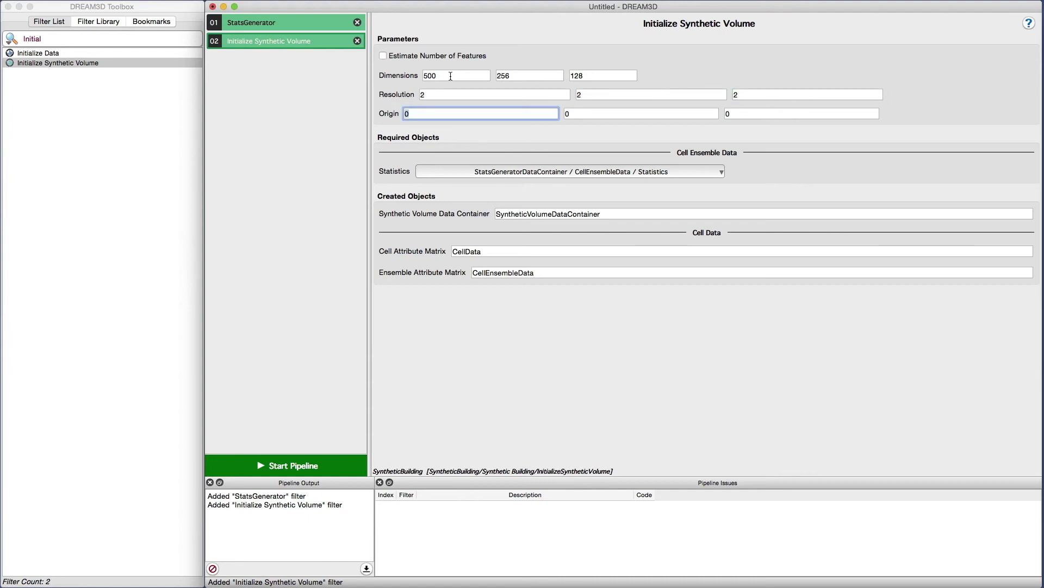
# Step: Turn Estimate Number of Features on, then back off, leaving it unchecked
pyautogui.click(383, 56)
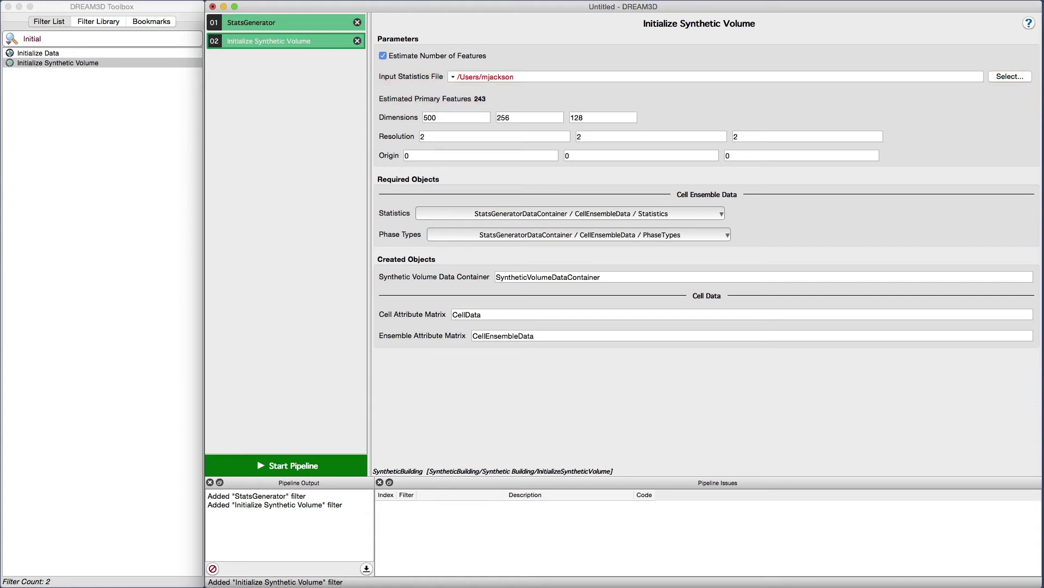
pyautogui.click(385, 56)
pyautogui.click(385, 55)
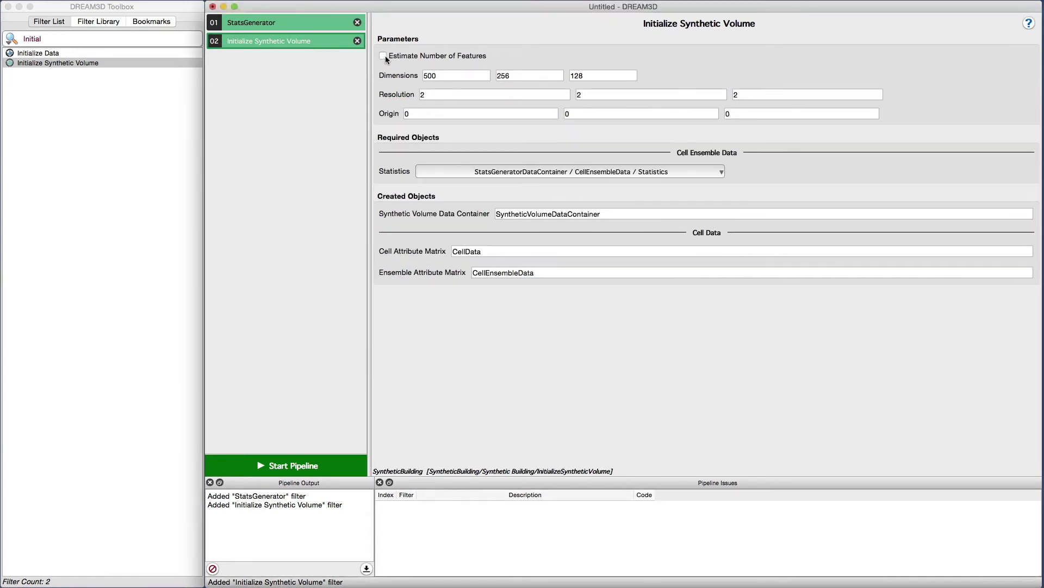
pyautogui.doubleClick(72, 39)
# Step: Search 'Estab' and add Establish Shape Types to the pipeline as filter 03
pyautogui.write('Esta')
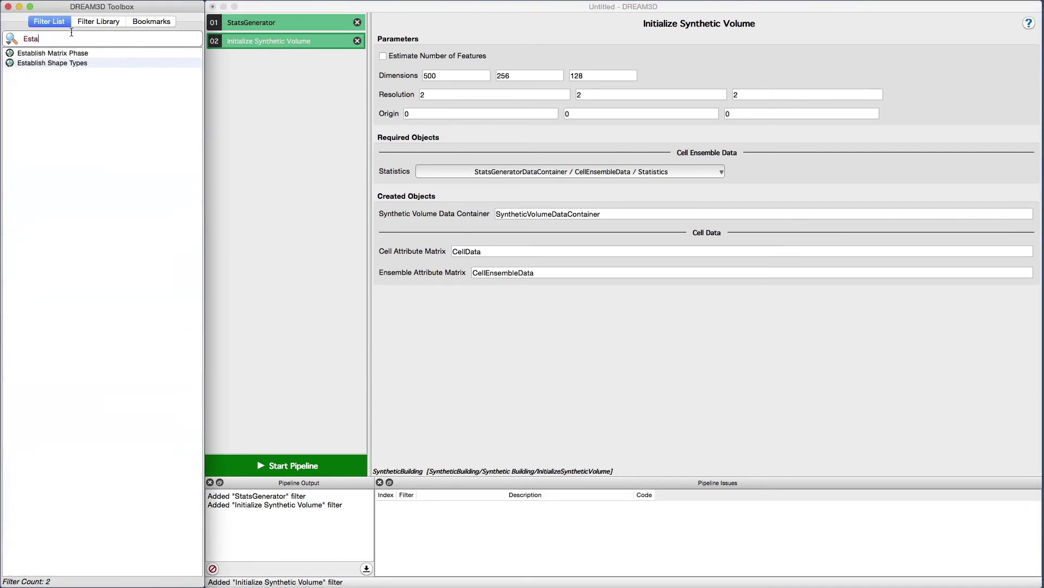
pyautogui.write('b')
pyautogui.moveTo(88, 65); pyautogui.dragTo(367, 102)
pyautogui.click(351, 61)
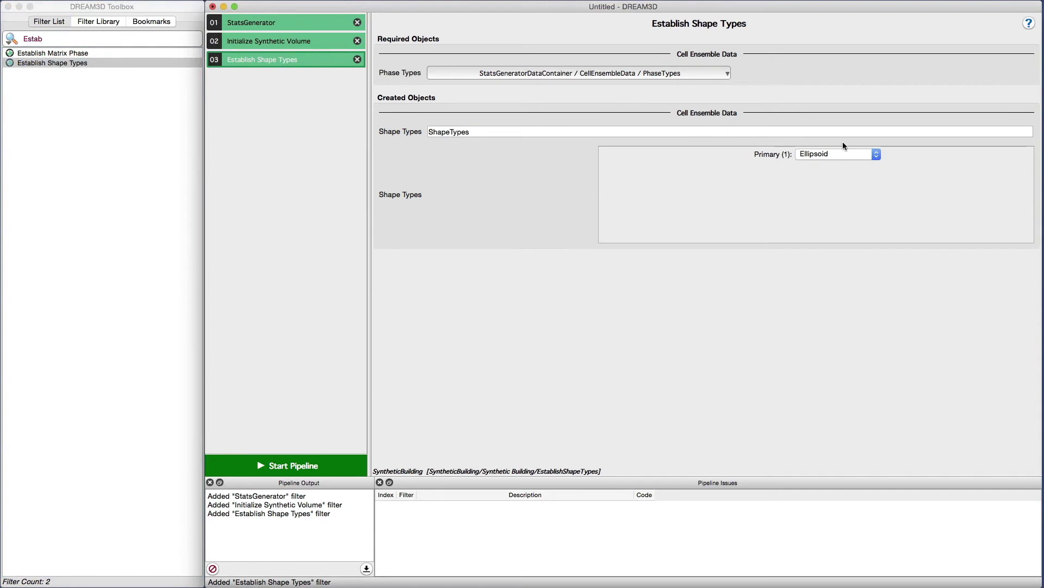
# Step: Search 'Pack Pr' and add Pack Primary Phases as filter 04
pyautogui.click(65, 35)
pyautogui.press('super+a')
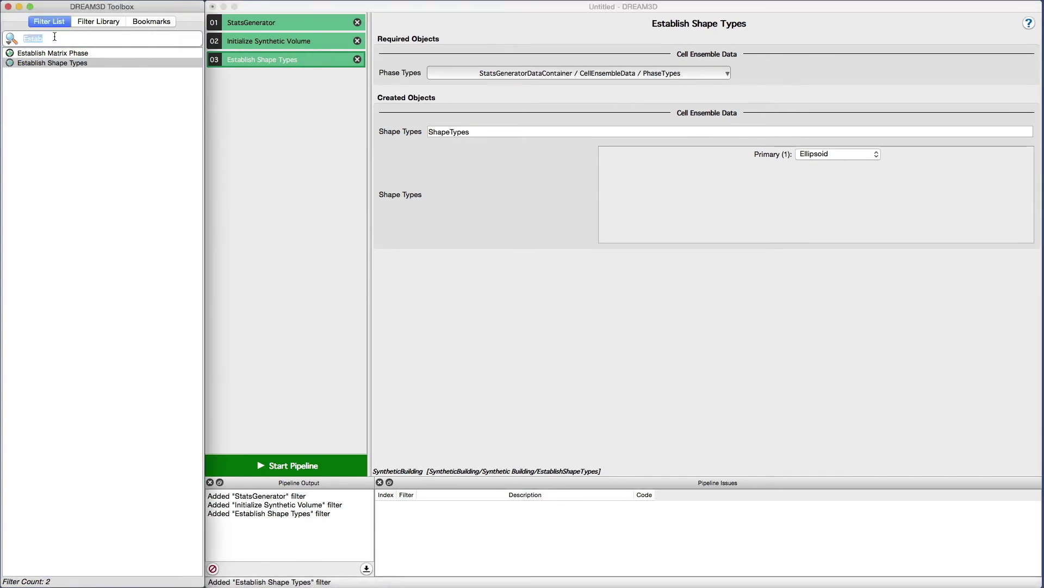
pyautogui.write('Pack Pr')
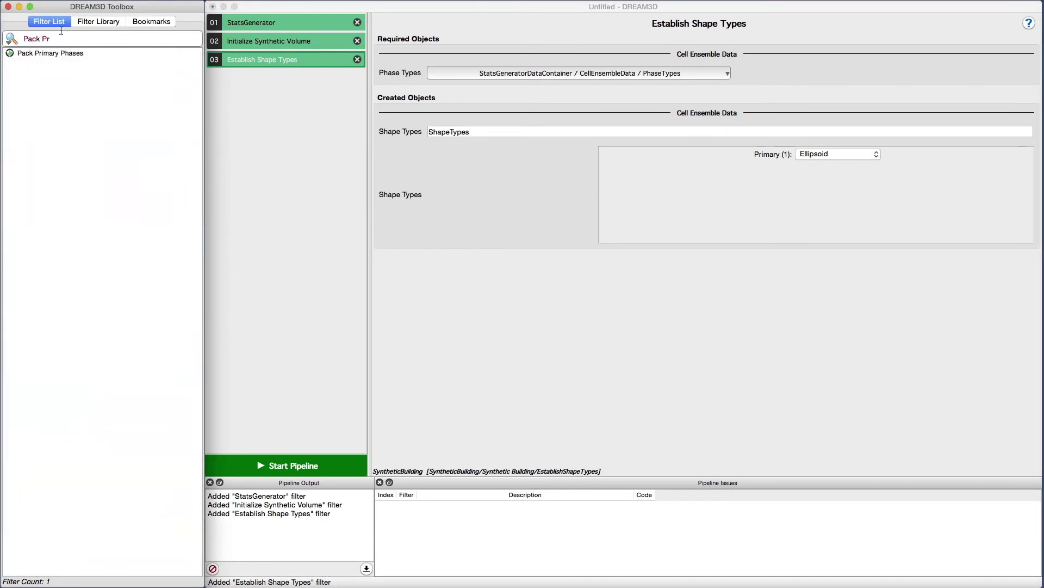
pyautogui.doubleClick(69, 53)
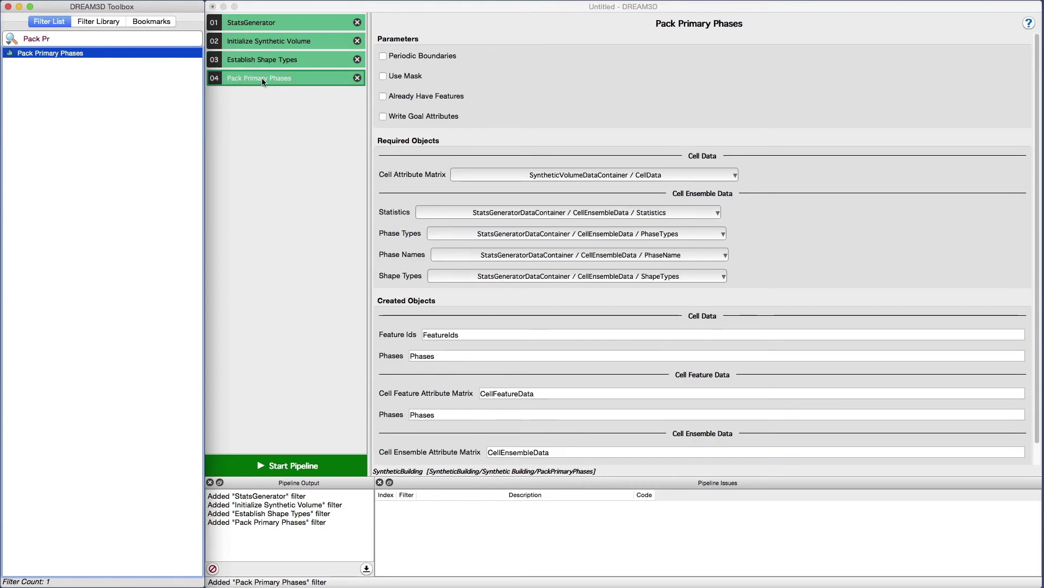
pyautogui.click(262, 77)
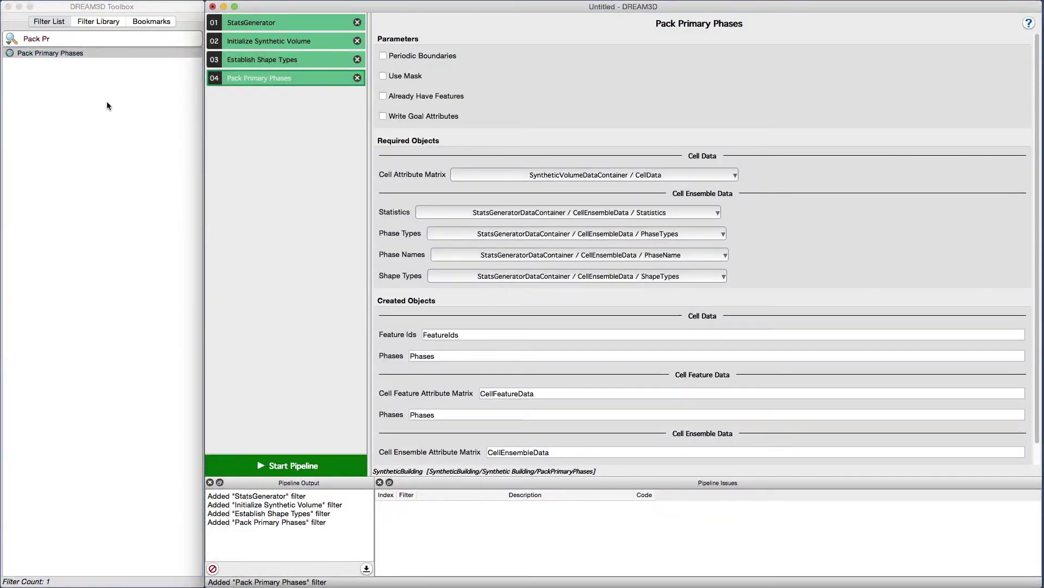
# Step: Add Find Feature Neighbors with Store Surface Features Array checked
pyautogui.tripleClick(42, 39)
pyautogui.write('Find')
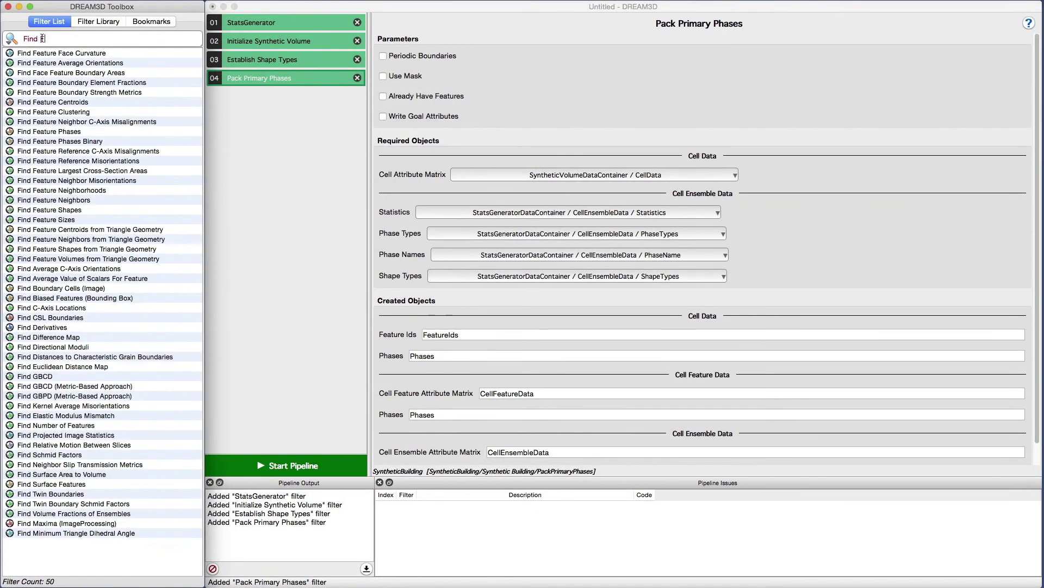
pyautogui.write('eature Neigh')
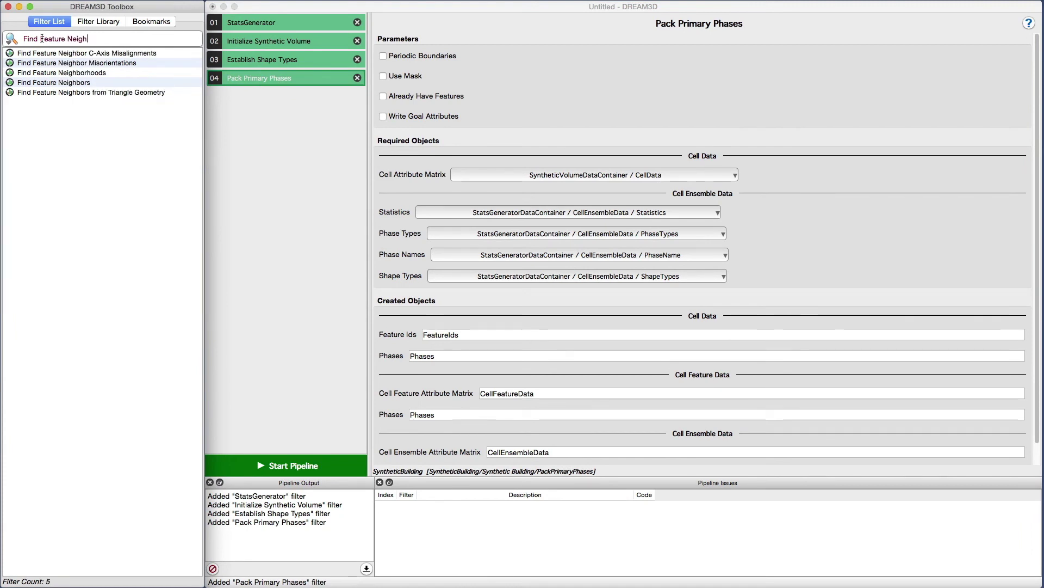
pyautogui.doubleClick(85, 83)
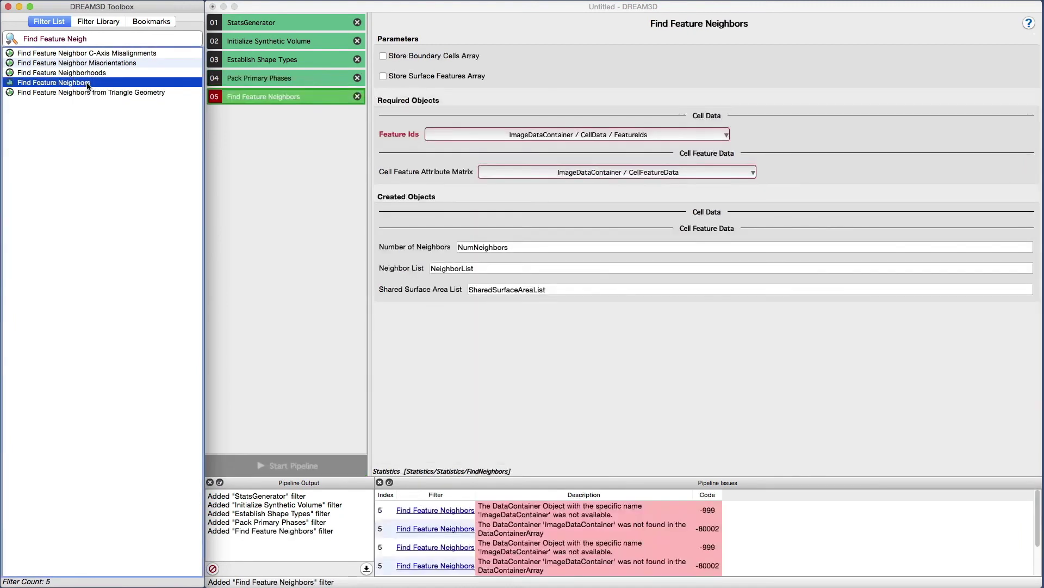
pyautogui.click(398, 77)
# Step: Point Feature Ids and Cell Feature Attribute Matrix to SyntheticVolumeDataContainer's FeatureIds and CellFeatureData
pyautogui.click(468, 135)
pyautogui.moveTo(481, 158)
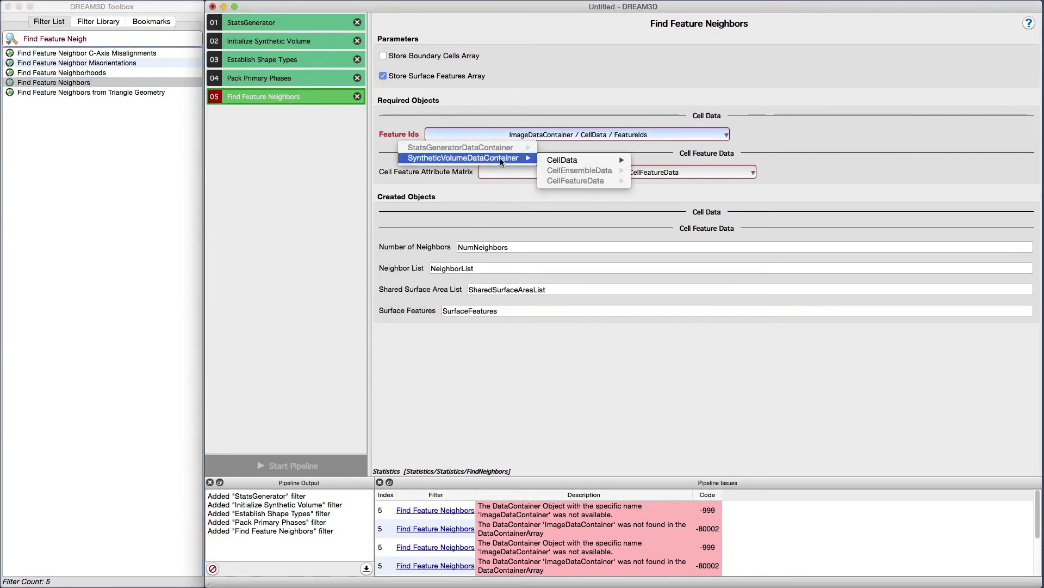
pyautogui.moveTo(580, 160)
pyautogui.click(655, 162)
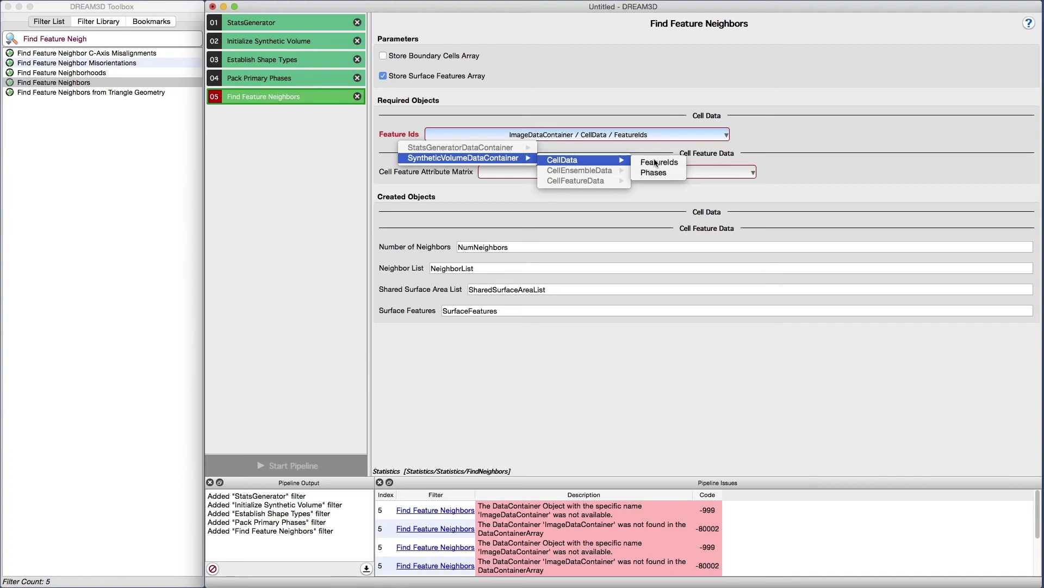
pyautogui.click(655, 171)
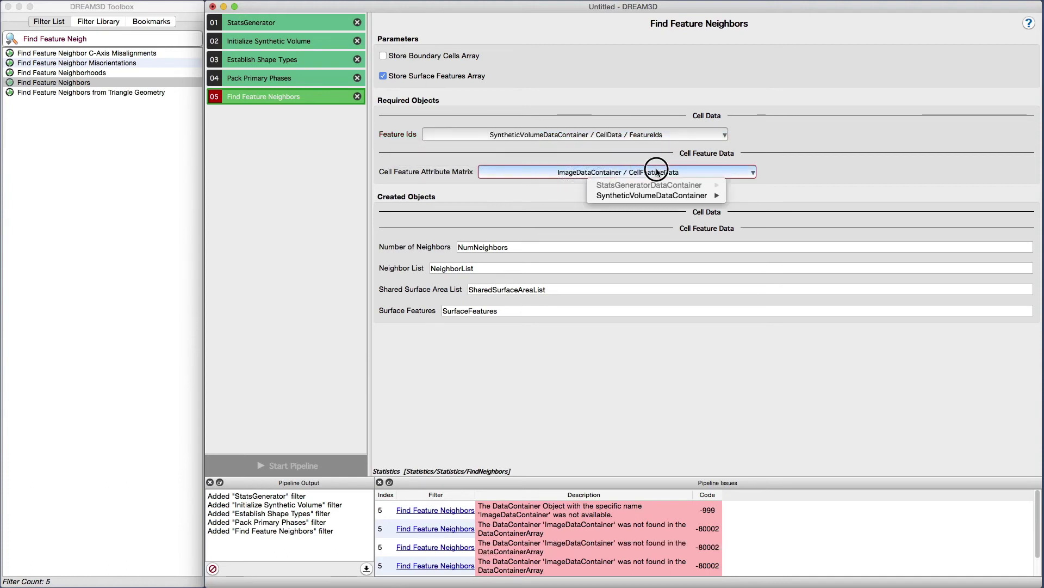
pyautogui.moveTo(733, 197)
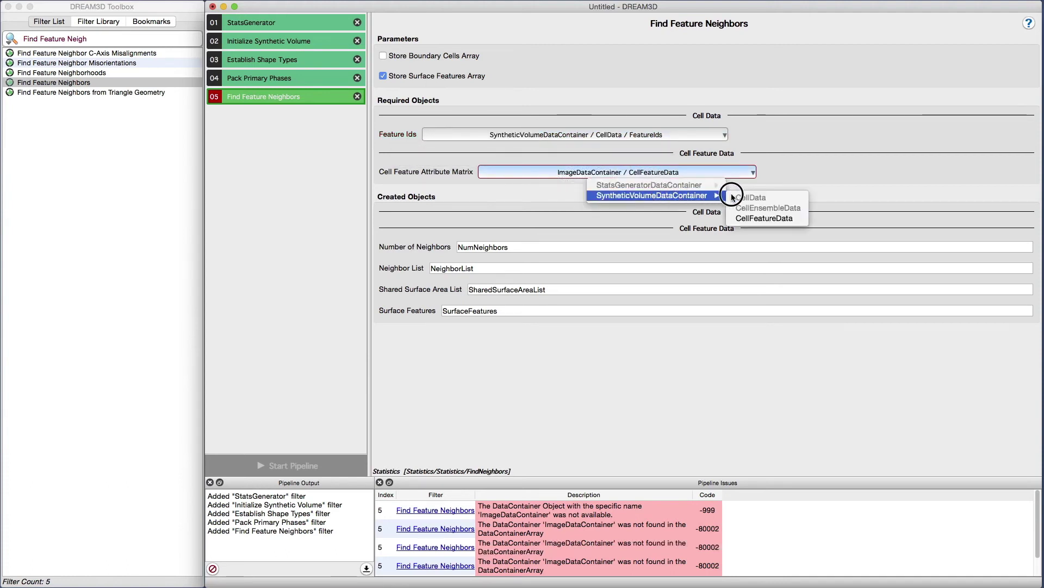
pyautogui.click(755, 218)
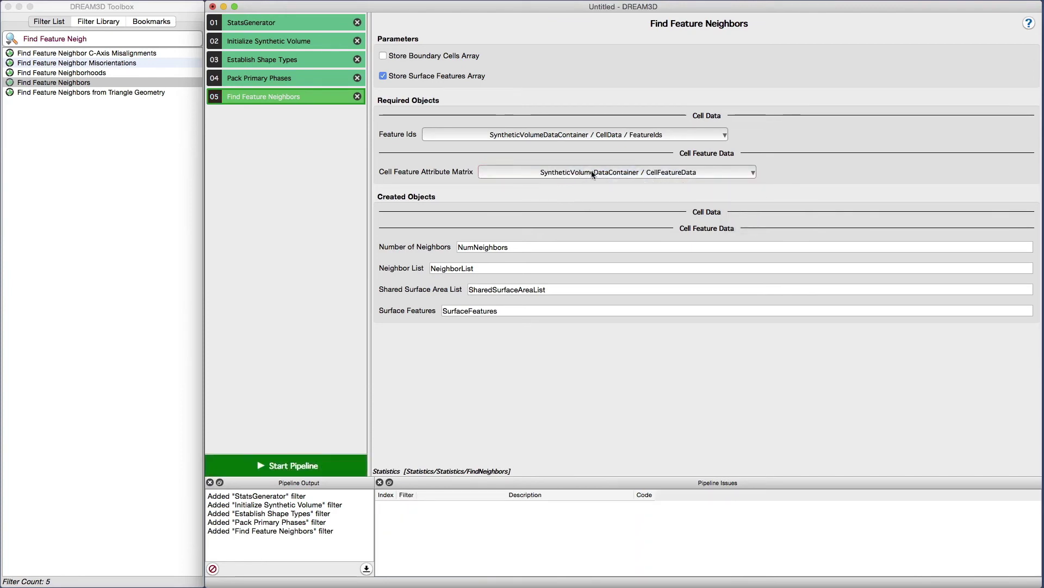
pyautogui.click(87, 40)
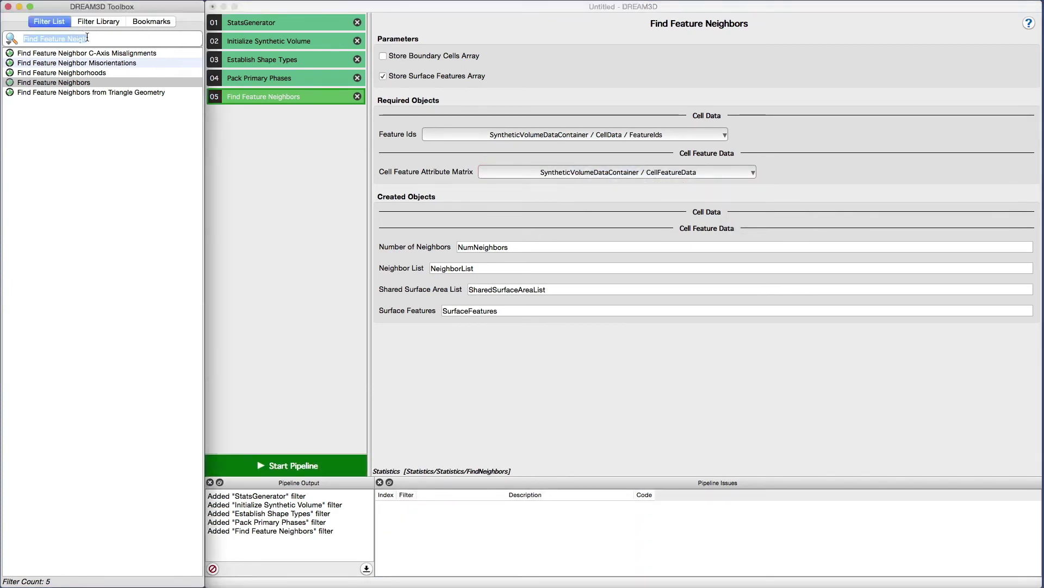
# Step: Search 'Match' and add Match Crystallography to the pipeline as filter 06
pyautogui.press('super+a')
pyautogui.write('Match')
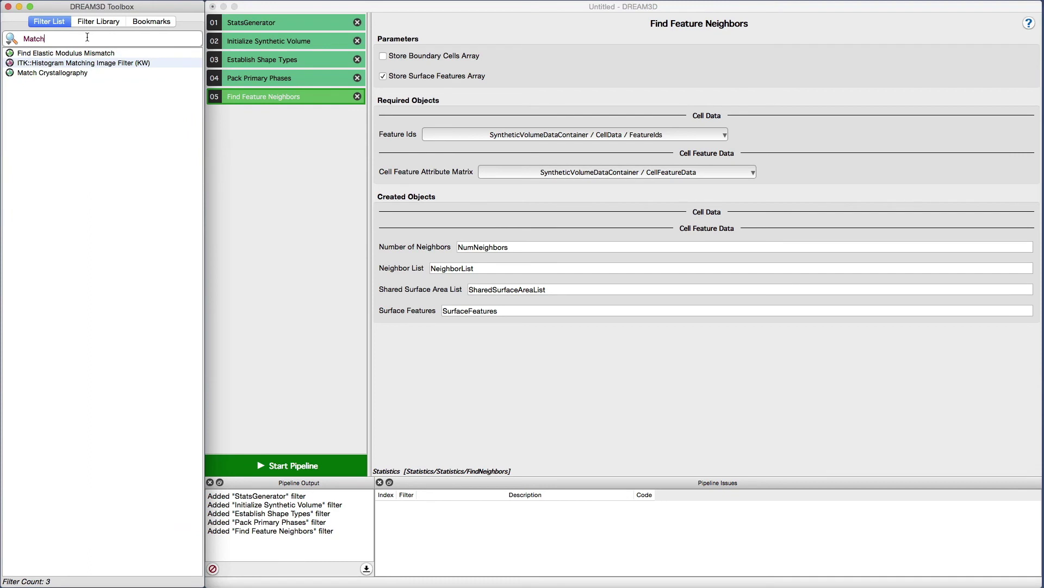
pyautogui.click(87, 73)
pyautogui.doubleClick(86, 72)
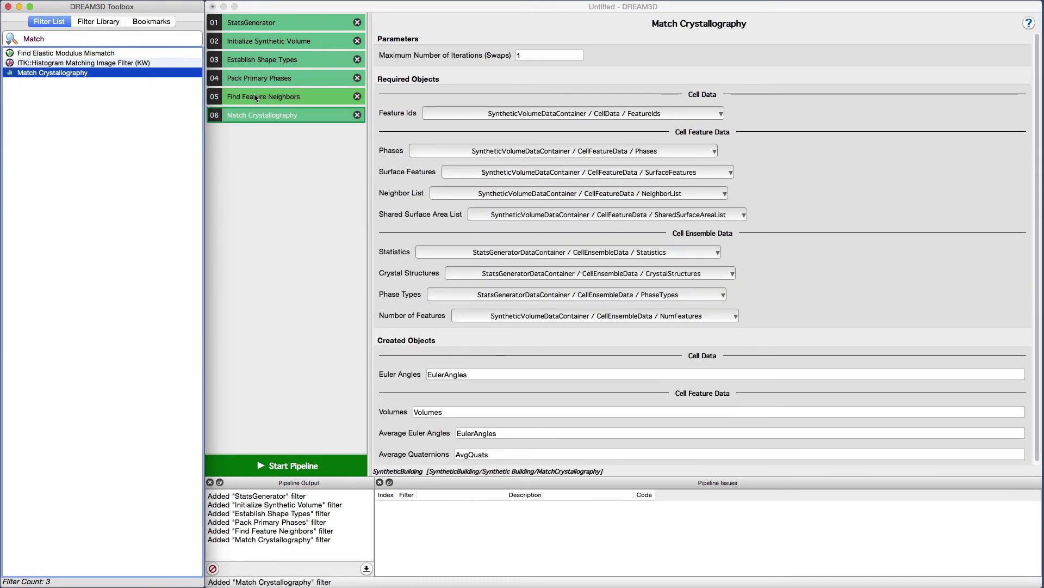
pyautogui.click(276, 116)
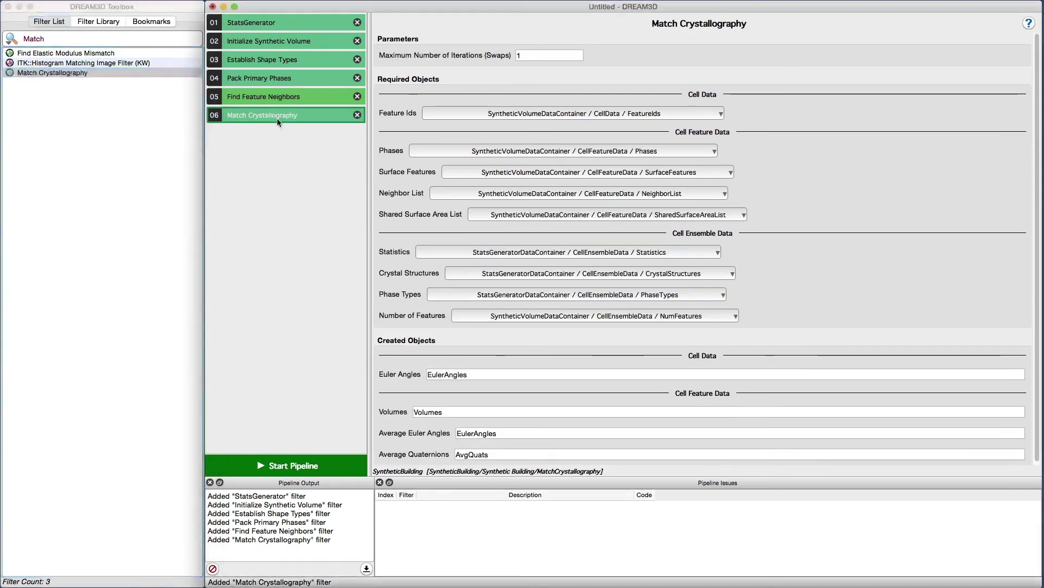
# Step: Set the maximum number of swaps to 100000 and clear the filter search
pyautogui.click(525, 55)
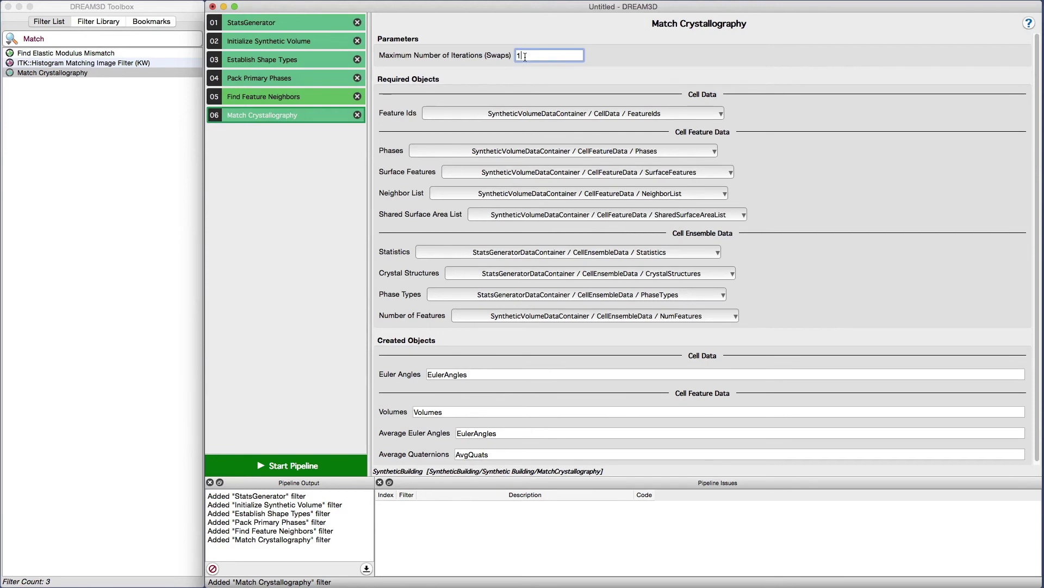
pyautogui.write('00000')
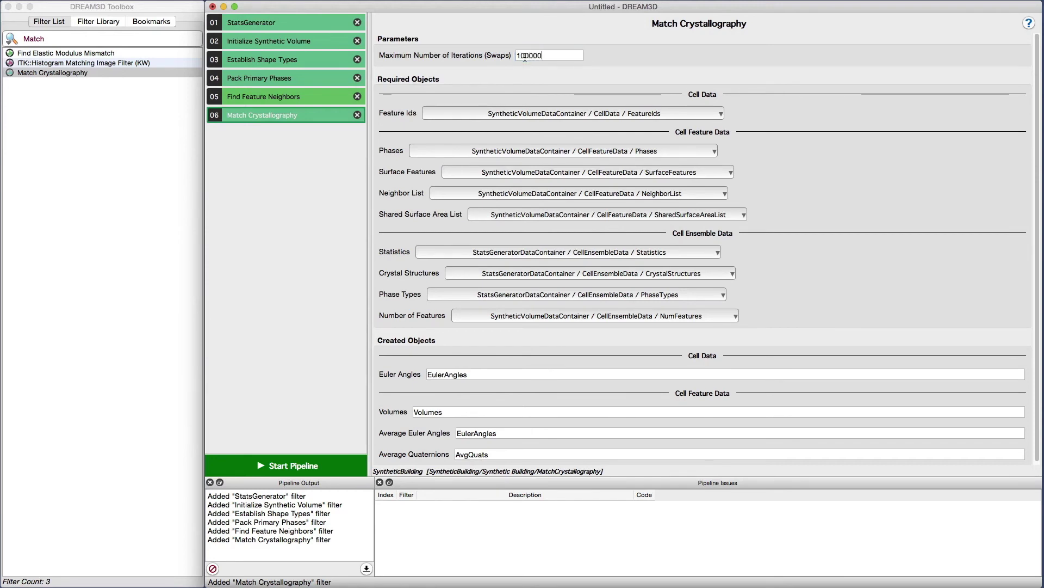
pyautogui.press('Tab')
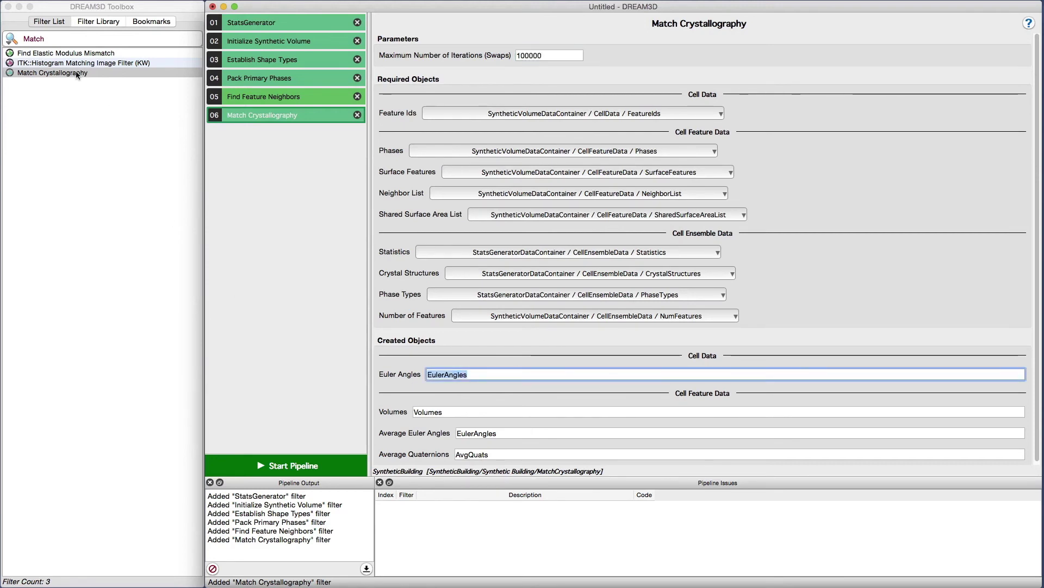
pyautogui.click(53, 39)
pyautogui.press('BackSpace')
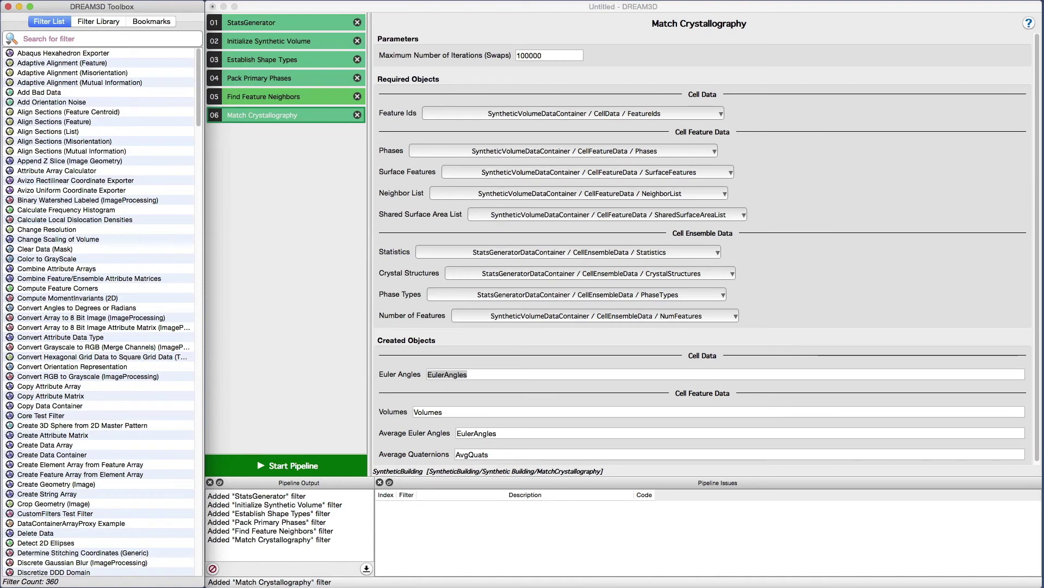
pyautogui.click(35, 39)
# Step: Add Generate IPF Colors as filter 07, keeping reference direction 0, 0, 1
pyautogui.write('Gener')
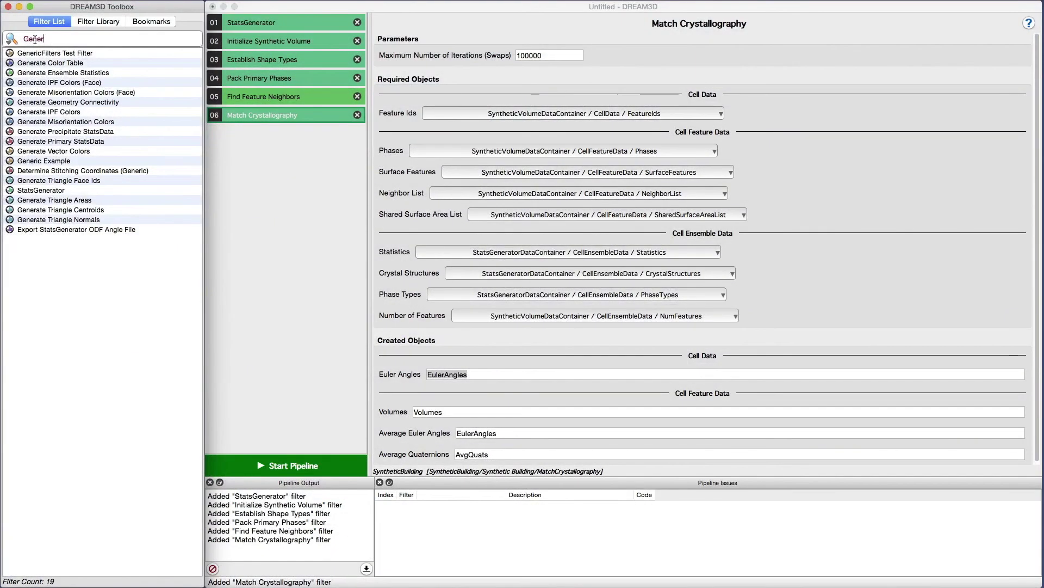
pyautogui.write('ate IPF')
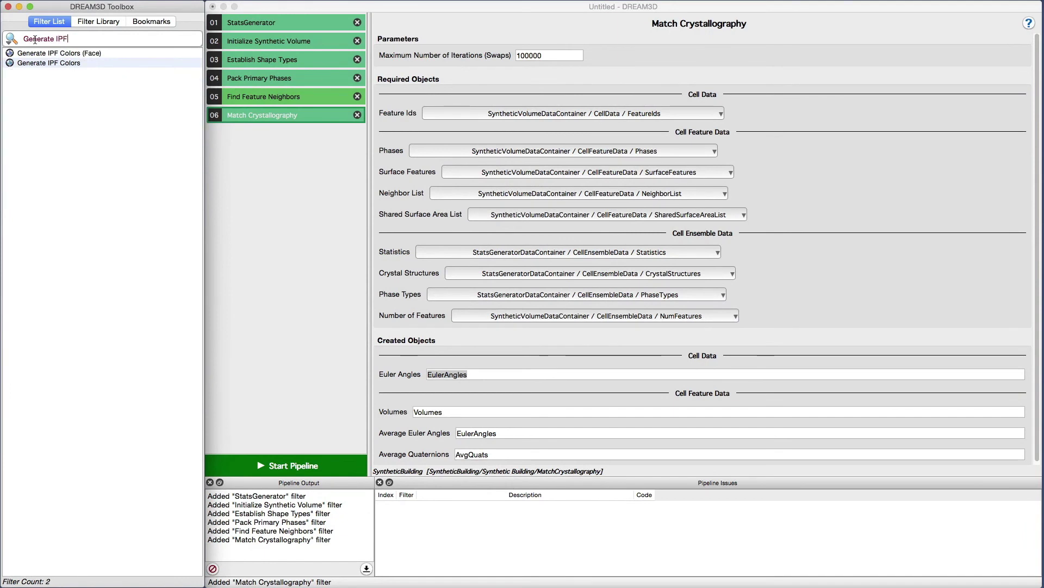
pyautogui.click(66, 63)
pyautogui.moveTo(66, 63); pyautogui.dragTo(250, 143)
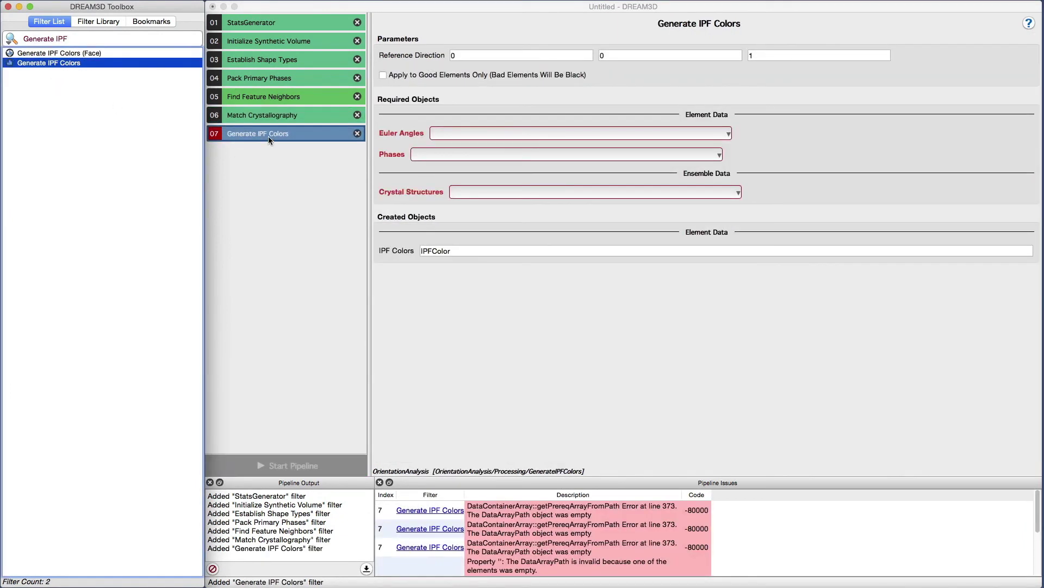
pyautogui.click(458, 56)
pyautogui.click(618, 55)
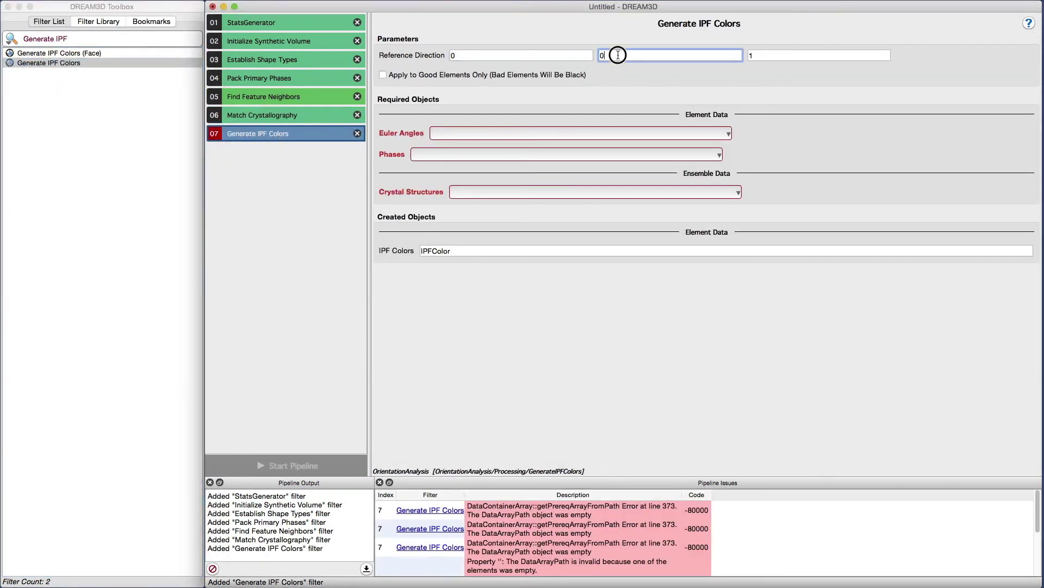
pyautogui.click(765, 55)
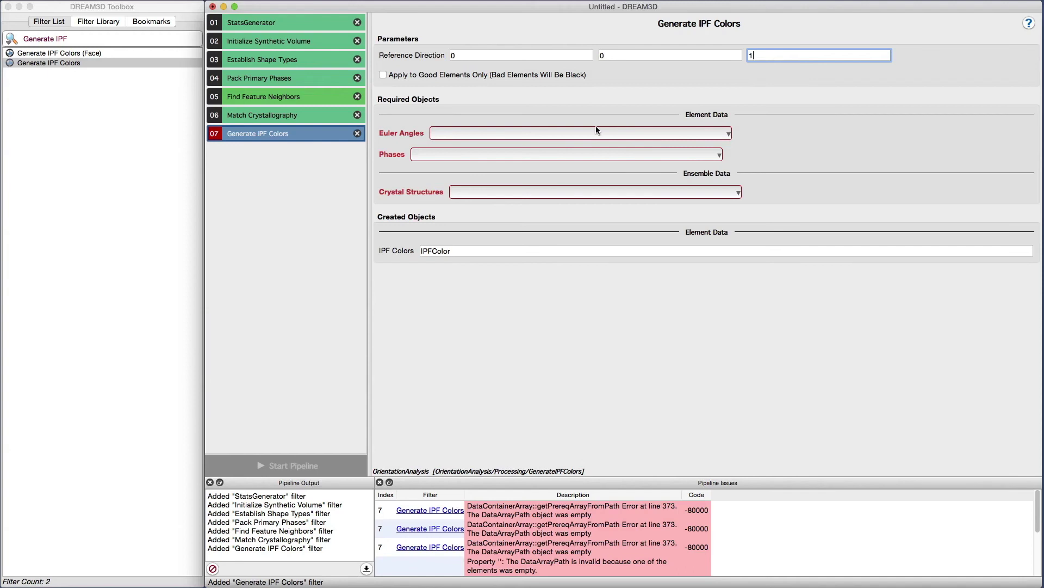
# Step: Set Euler Angles and Phases to SyntheticVolumeDataContainer's EulerAngles and Phases arrays
pyautogui.click(556, 135)
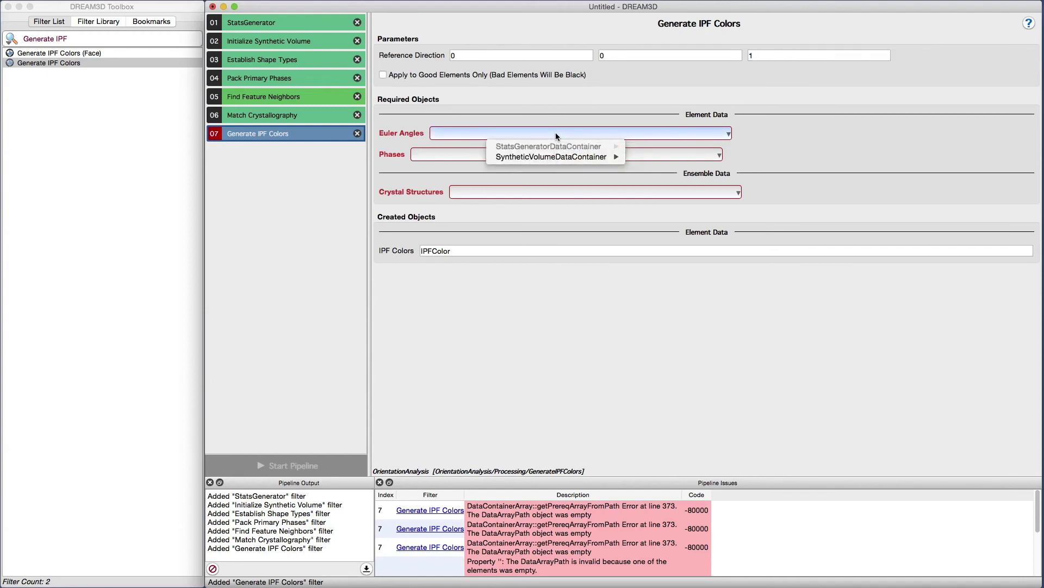
pyautogui.moveTo(560, 157)
pyautogui.moveTo(644, 159)
pyautogui.click(755, 161)
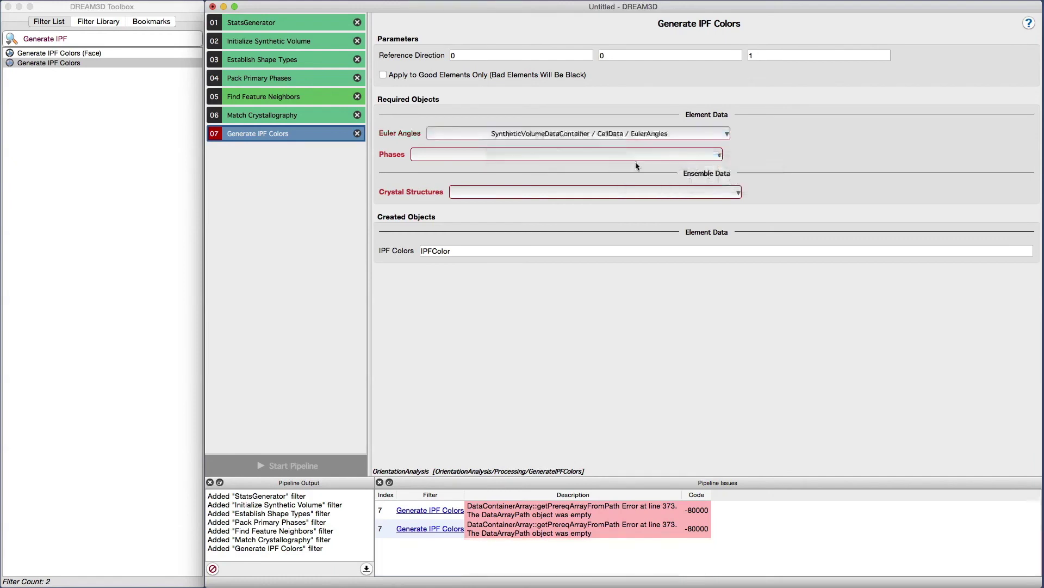
pyautogui.click(522, 156)
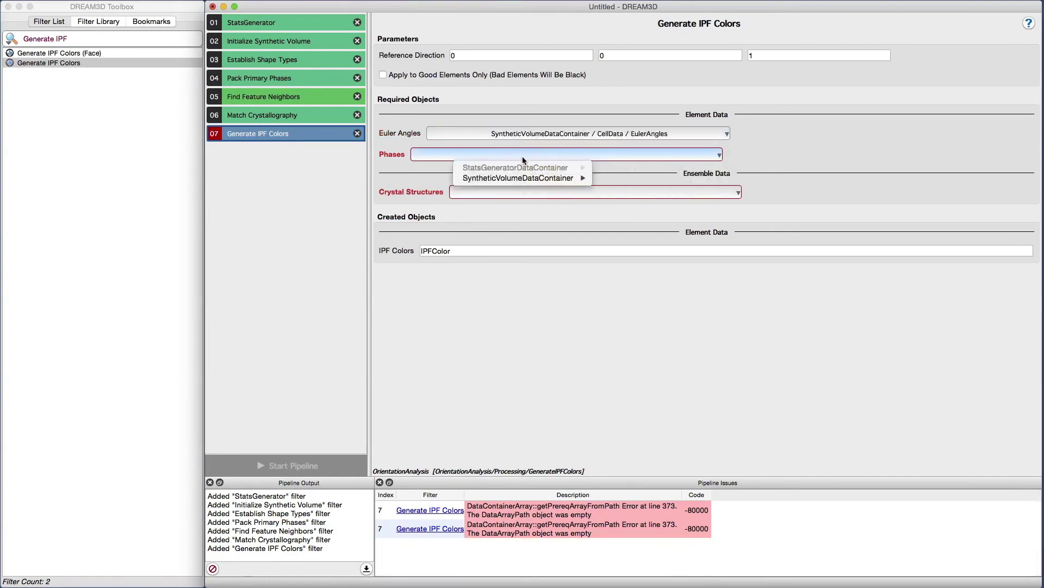
pyautogui.moveTo(544, 178)
pyautogui.moveTo(635, 180)
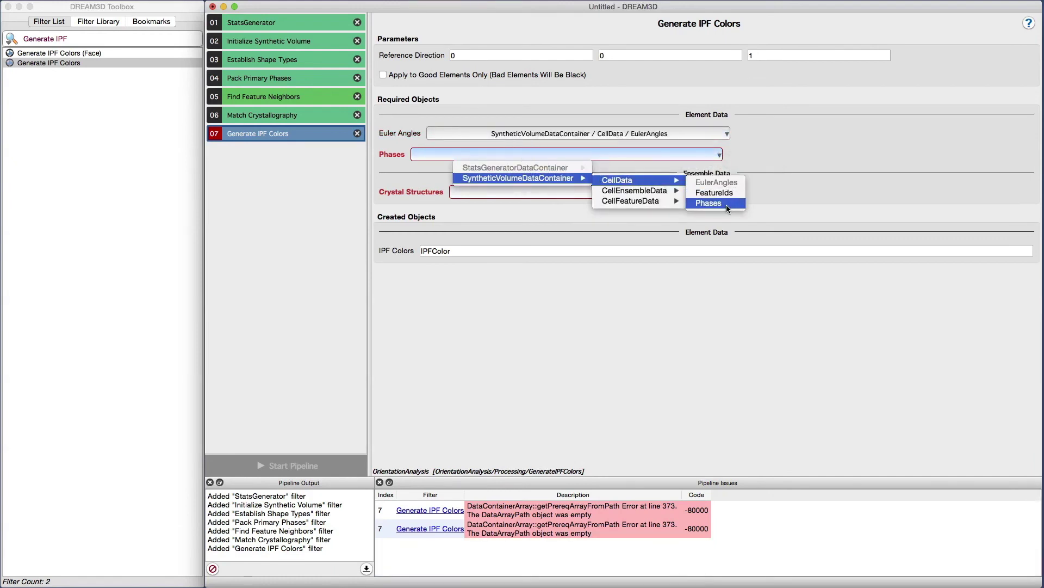
pyautogui.click(717, 201)
# Step: Set Crystal Structures to SyntheticVolumeDataContainer's CrystalStructures array
pyautogui.click(540, 194)
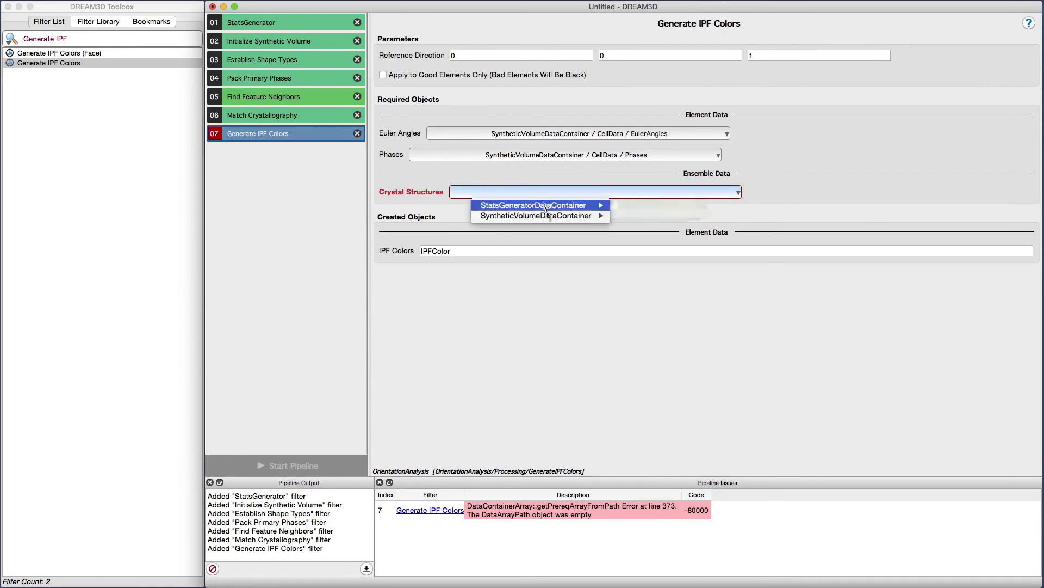
pyautogui.moveTo(576, 215)
pyautogui.moveTo(651, 234)
pyautogui.click(734, 232)
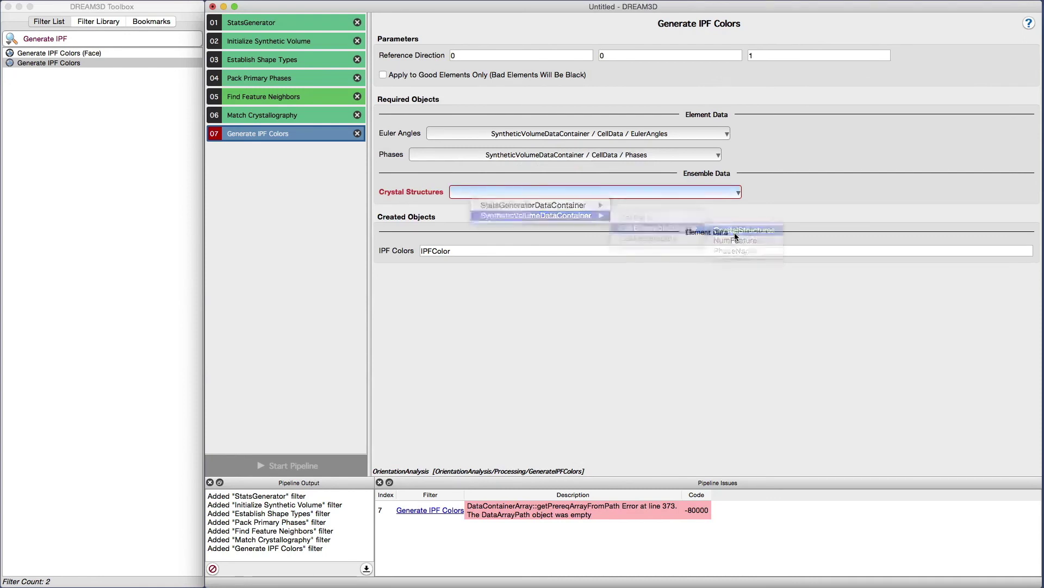
pyautogui.tripleClick(86, 37)
# Step: Add Write DREAM.3D Data File and start replacing its output path with Data/Output/Synthetic.dream3d
pyautogui.write('Write DRE')
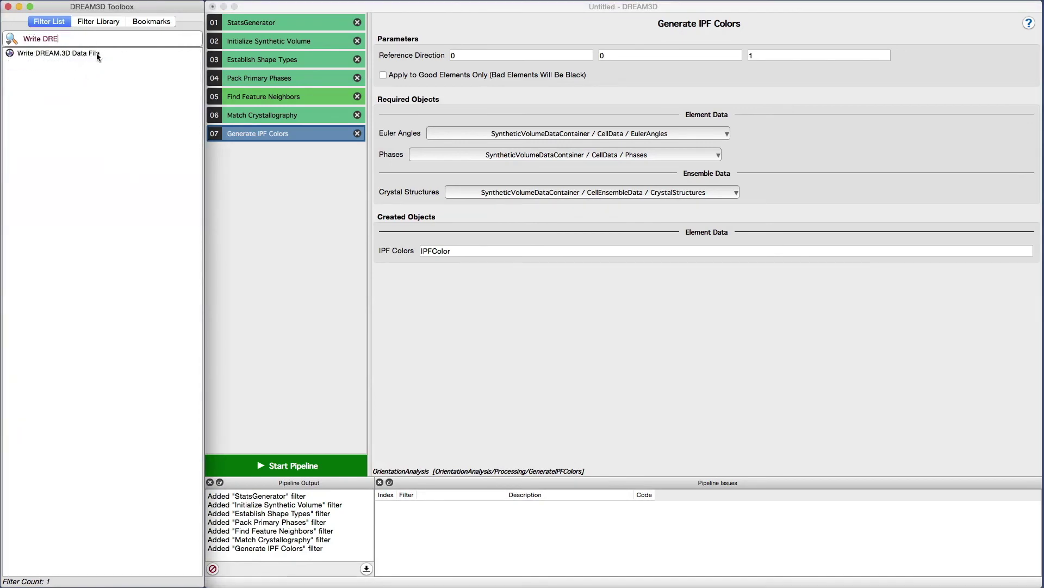
pyautogui.doubleClick(97, 53)
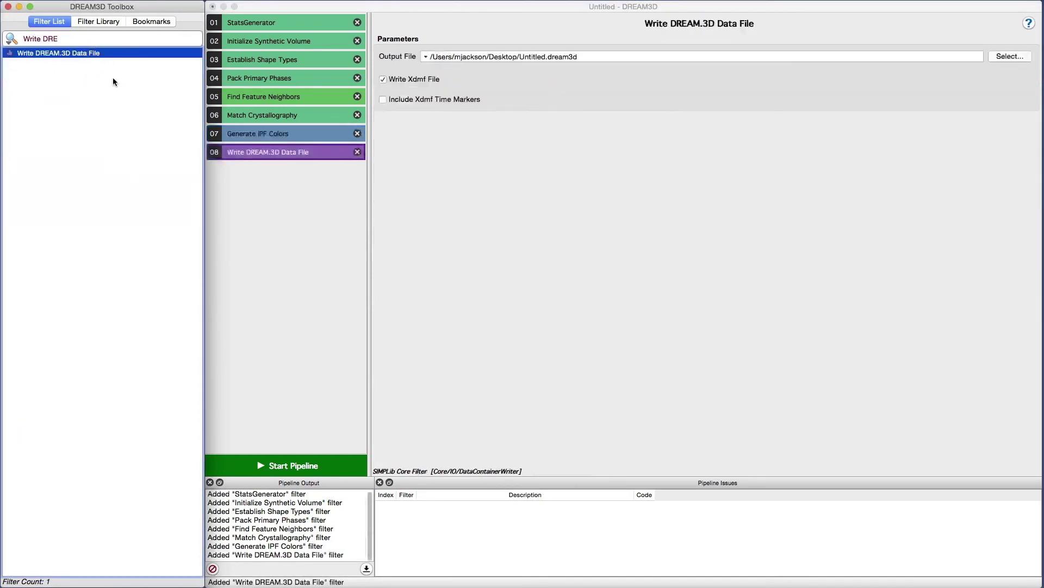
pyautogui.click(495, 75)
pyautogui.moveTo(579, 57); pyautogui.dragTo(406, 56)
pyautogui.write('Dtat')
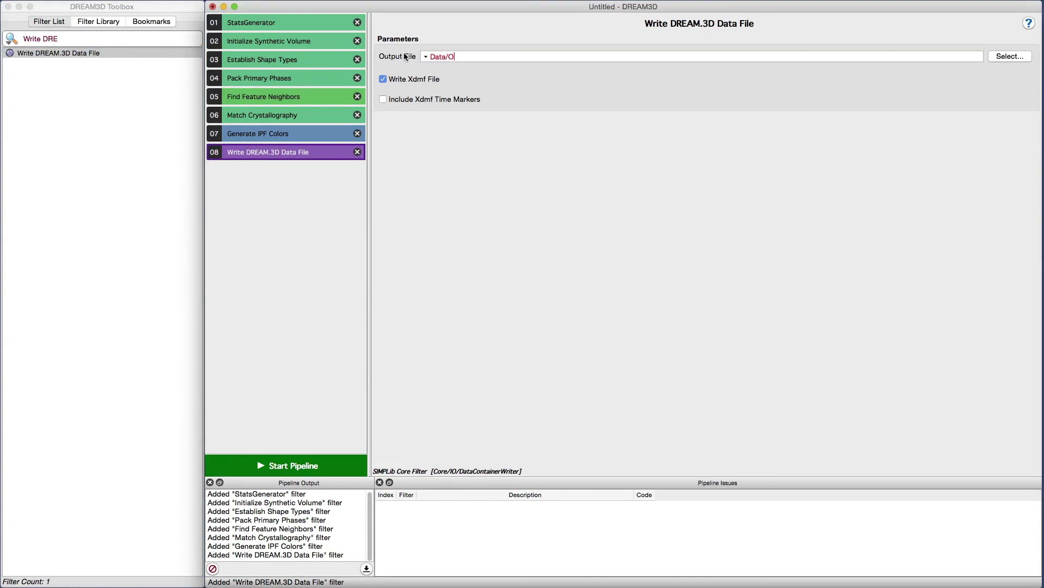
pyautogui.write('utput/Synthetic.dream3d')
# Step: Run the eight-filter pipeline until it finishes writing Data/Output/Synthetic.dream3d
pyautogui.click(321, 467)
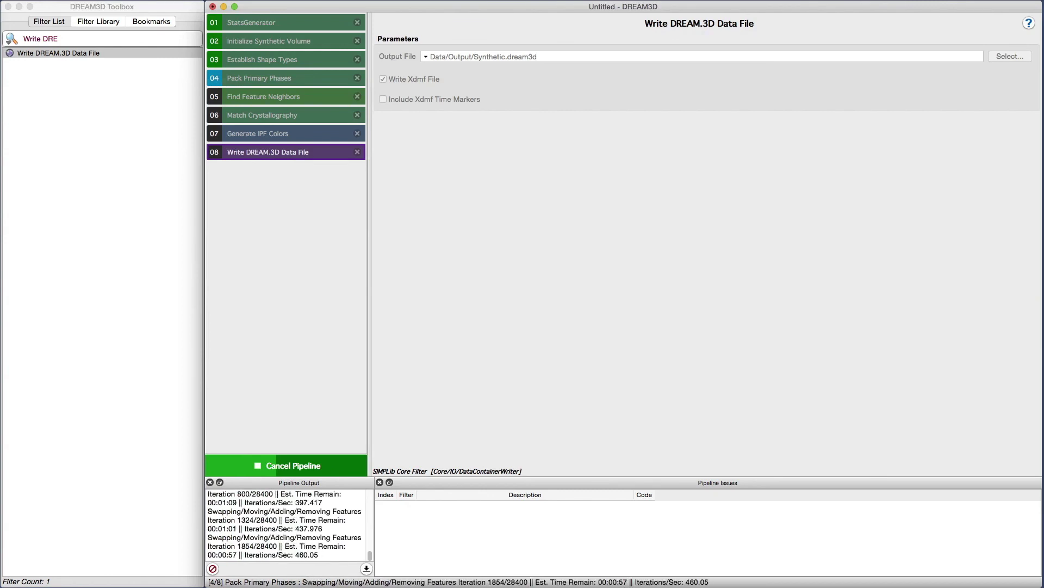
pyautogui.click(1034, 3)
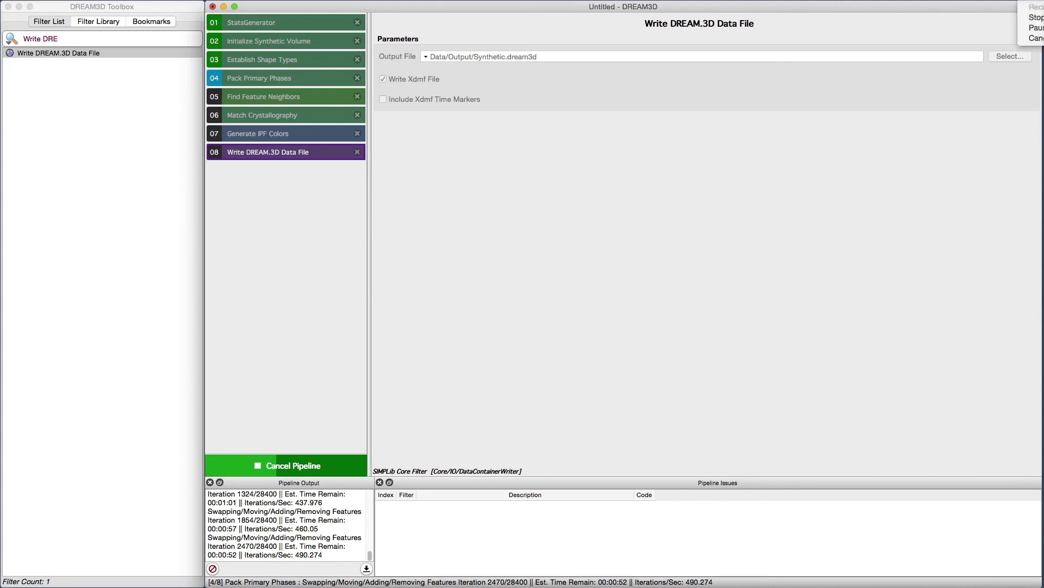
pyautogui.click(1036, 27)
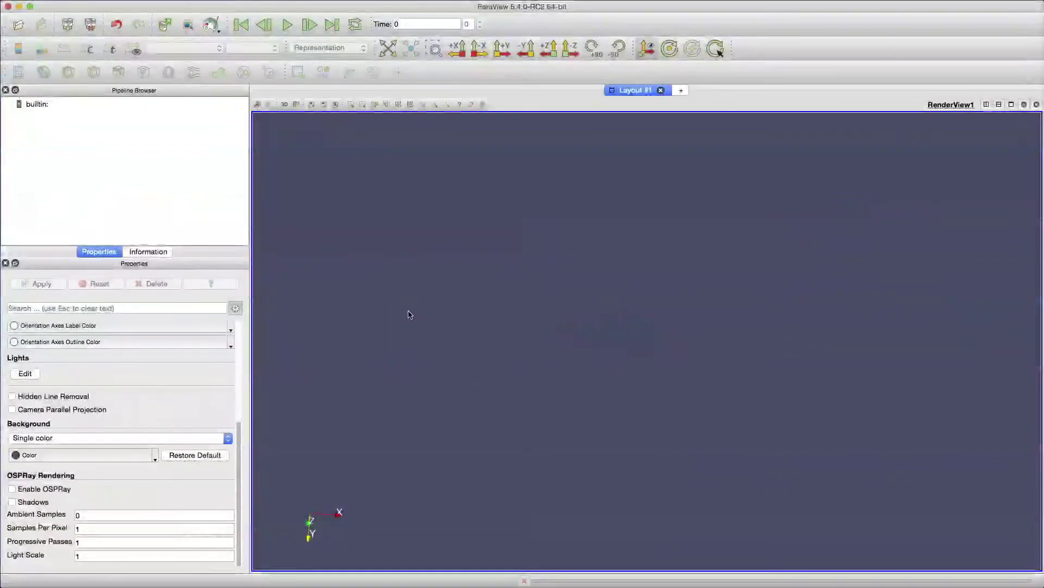
# Step: Open Synthetic.xdmf from the Output folder in ParaView using the Xdmf Reader
pyautogui.hotkey('ctrl', 'Up')
pyautogui.click(569, 220)
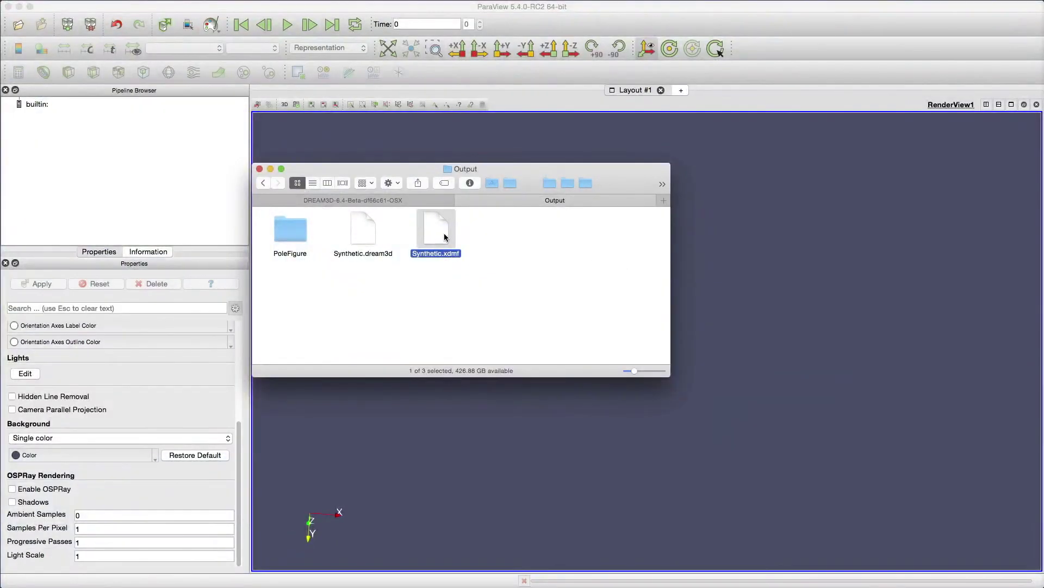
pyautogui.moveTo(444, 233); pyautogui.dragTo(152, 191)
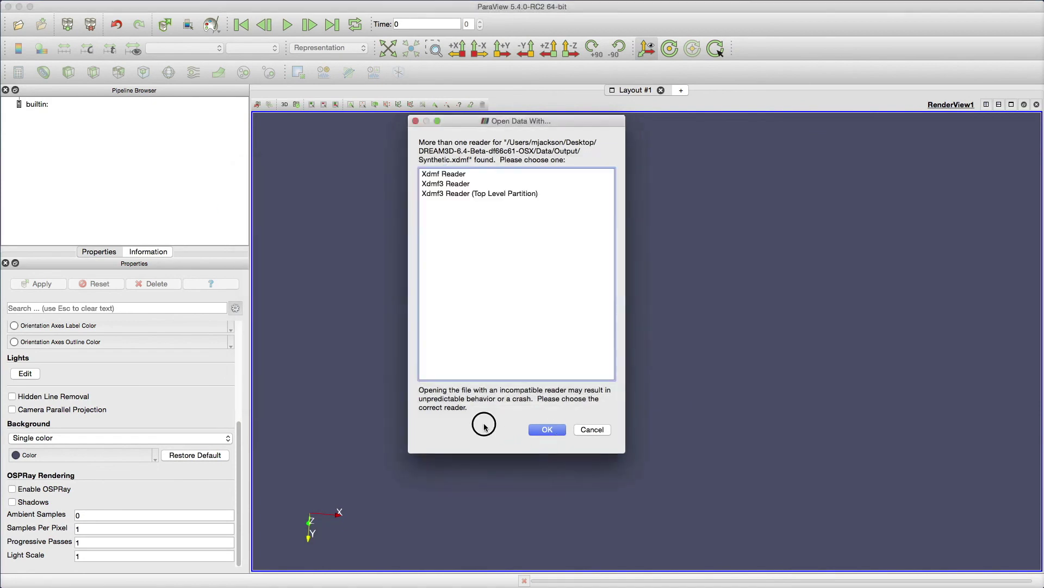
pyautogui.doubleClick(461, 174)
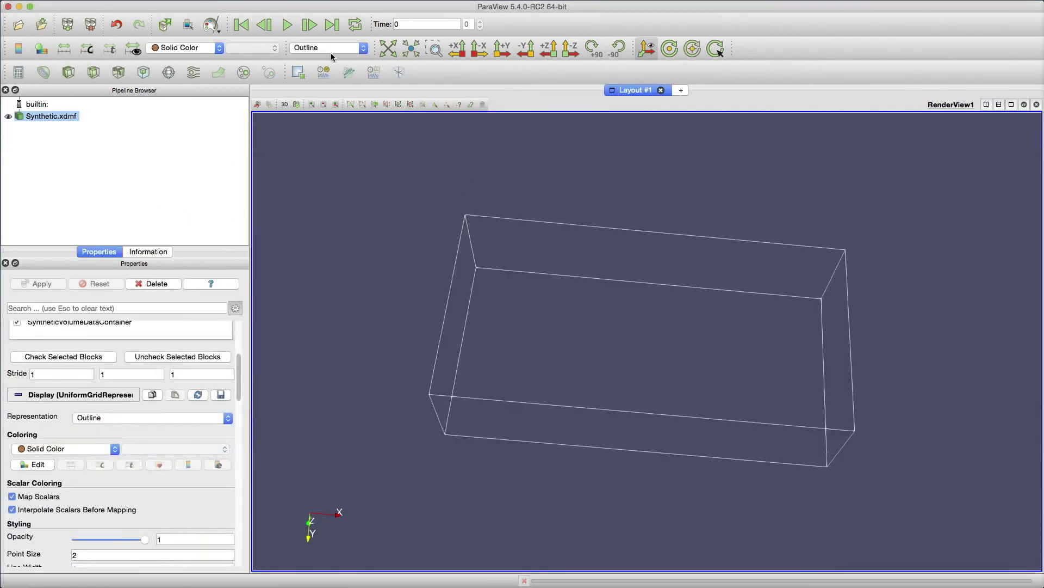
# Step: Show the block as Surface coloured by IPFColor with Map Scalars turned off
pyautogui.click(329, 49)
pyautogui.click(334, 79)
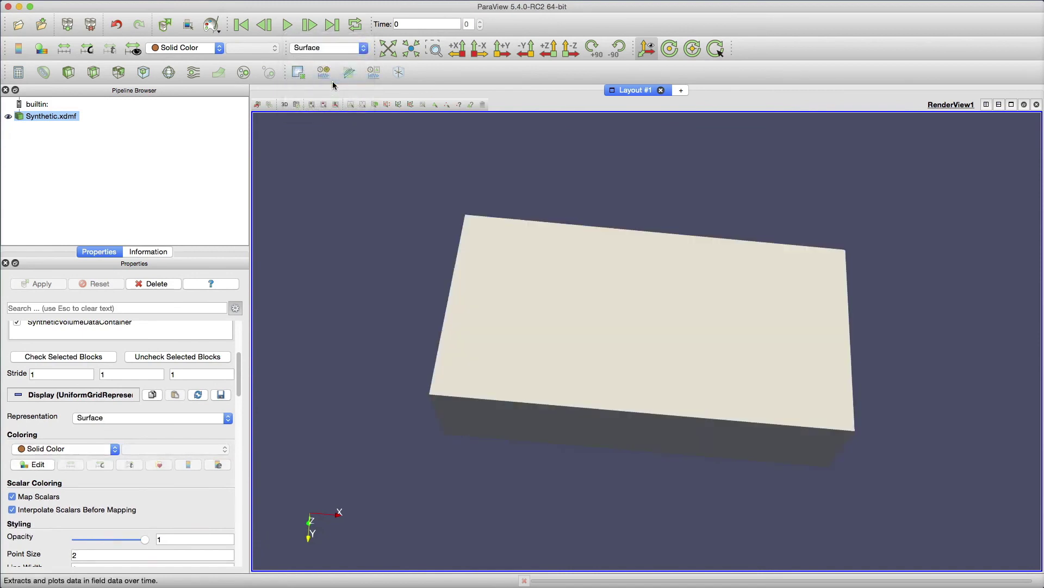
pyautogui.click(215, 49)
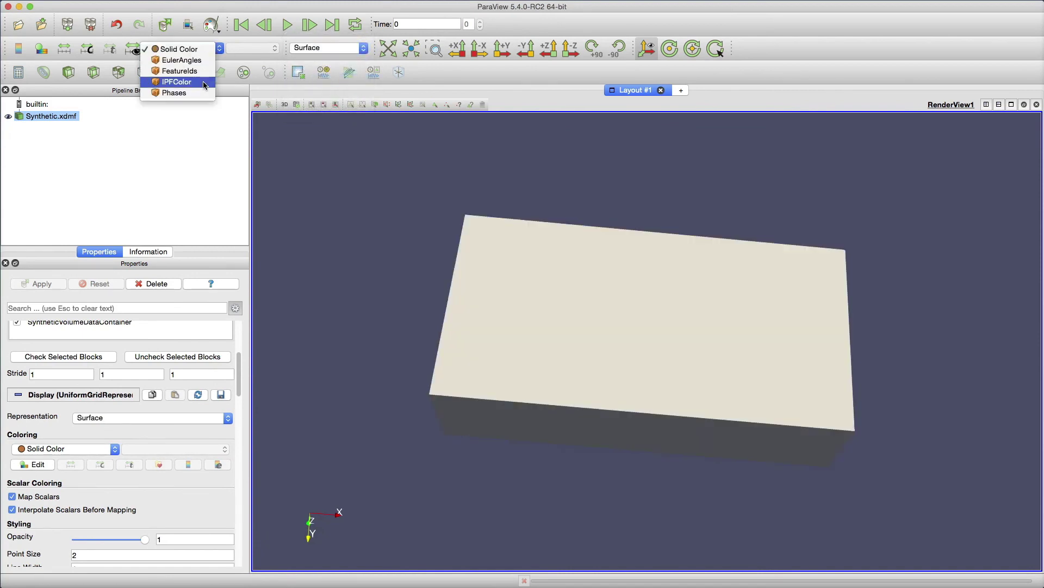
pyautogui.click(204, 82)
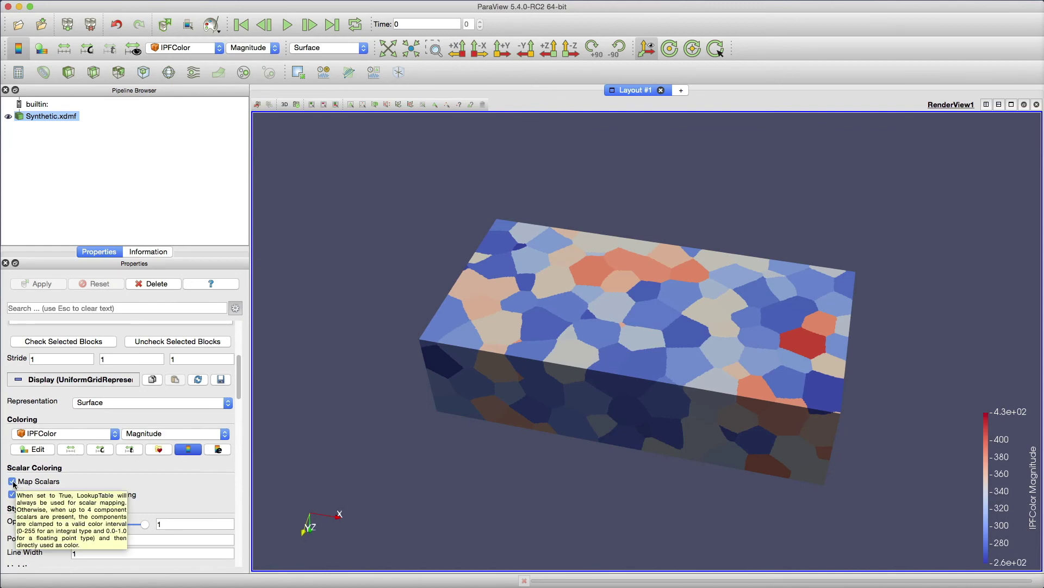
pyautogui.click(12, 482)
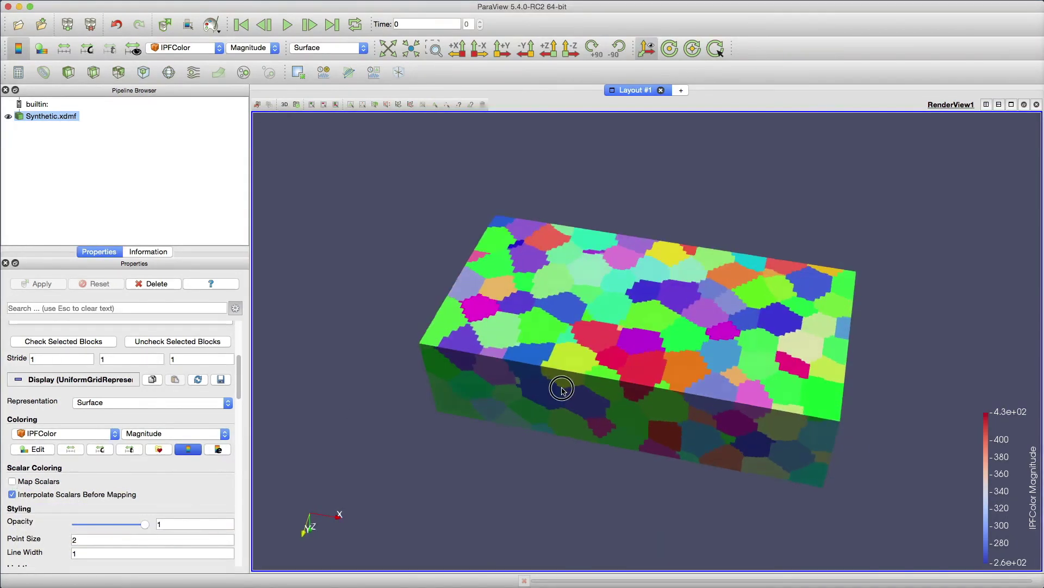